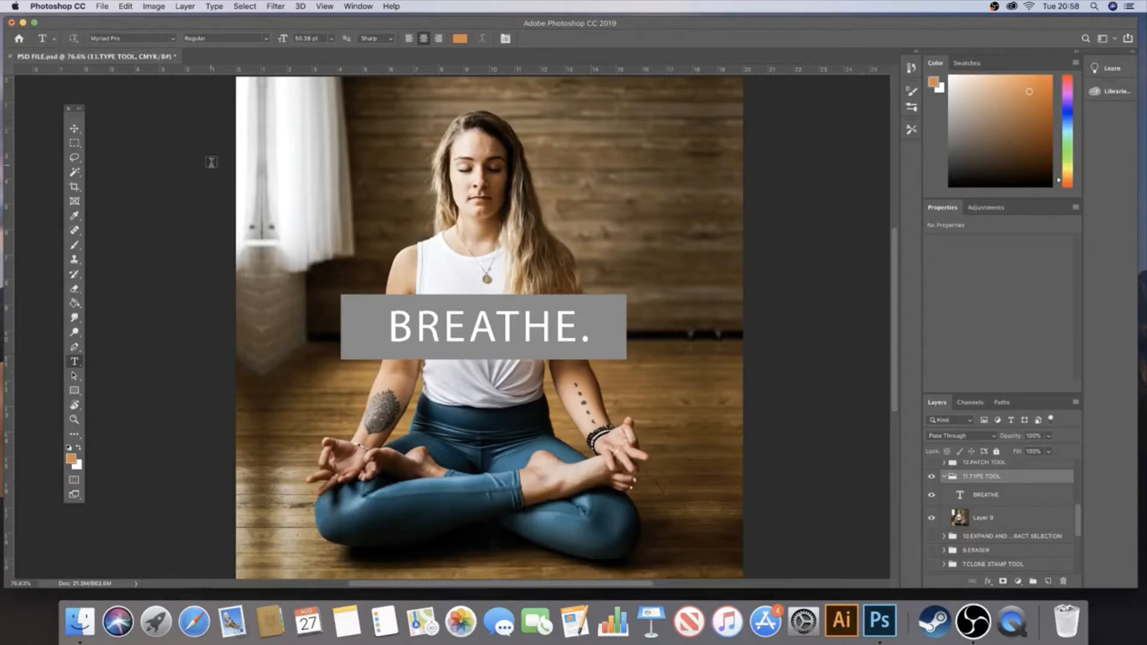
Step: Select the whole BREATHE. text on its type layer for editing
click(976, 494)
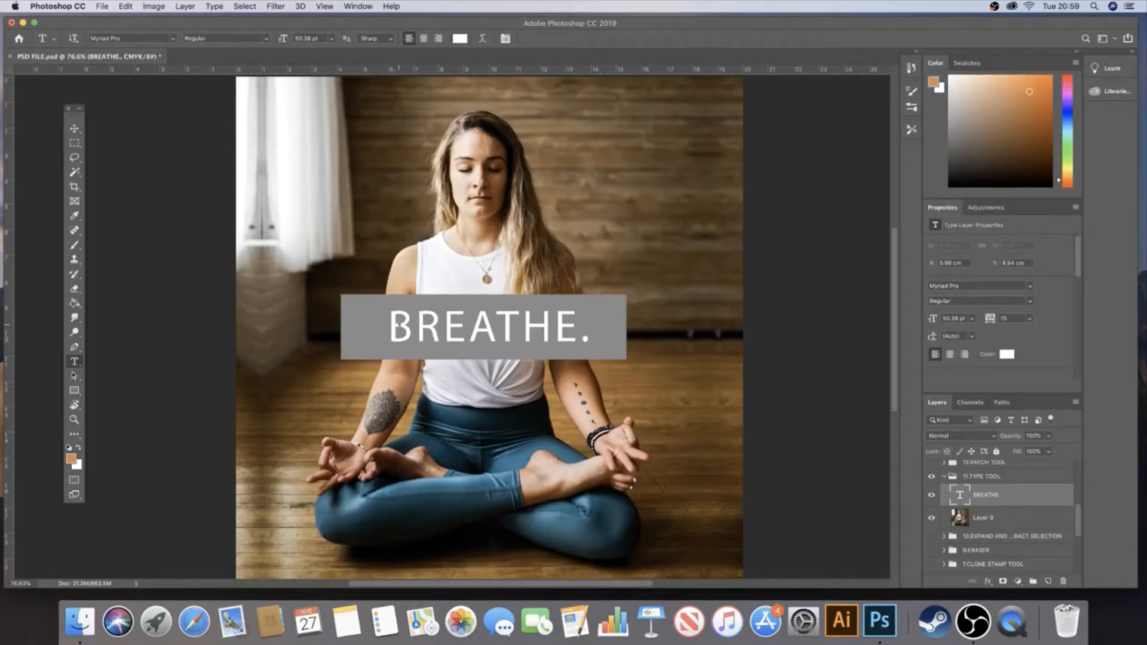
click(398, 326)
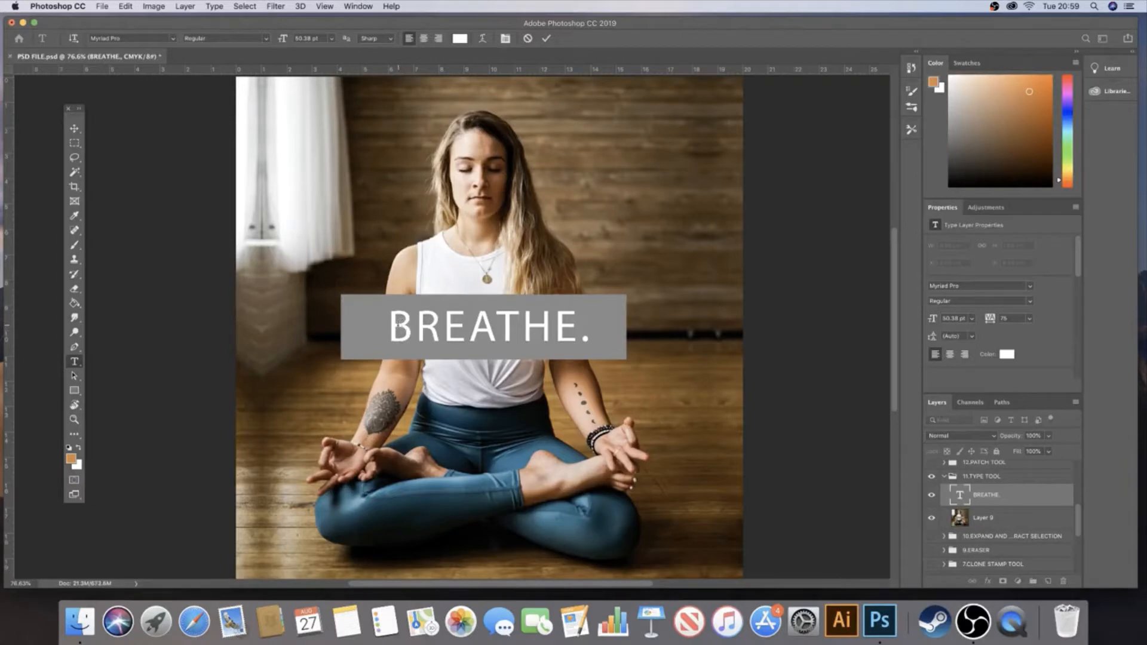
drag(398, 326, 591, 324)
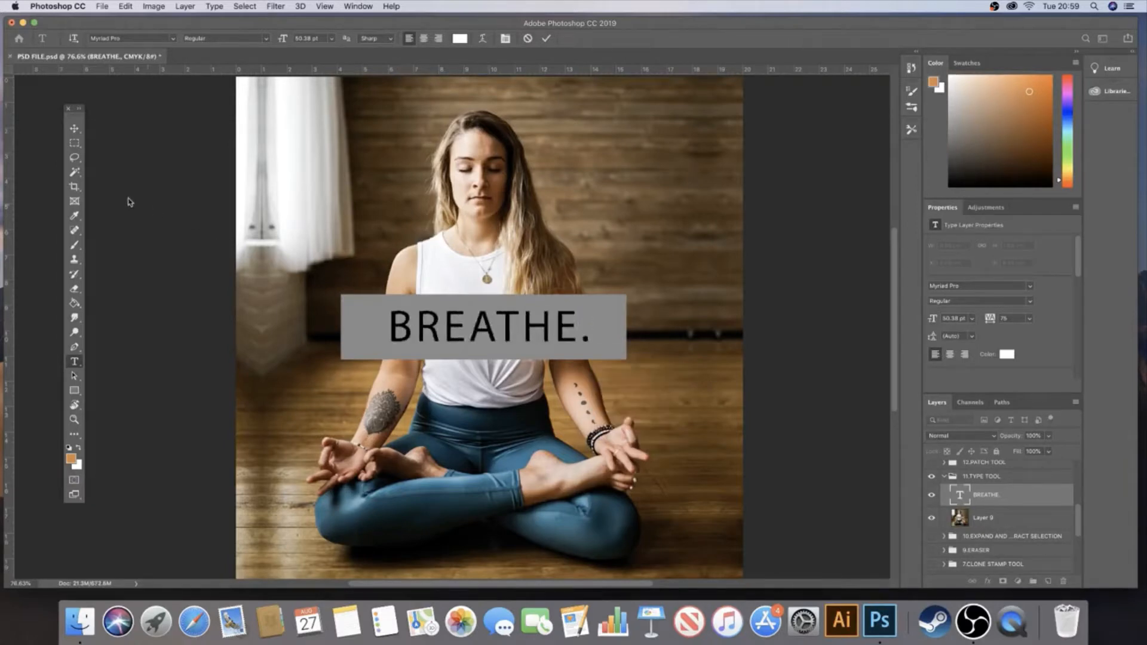
Step: Delete the letters REA from the word BREATHE. and retype them in the same place
click(495, 325)
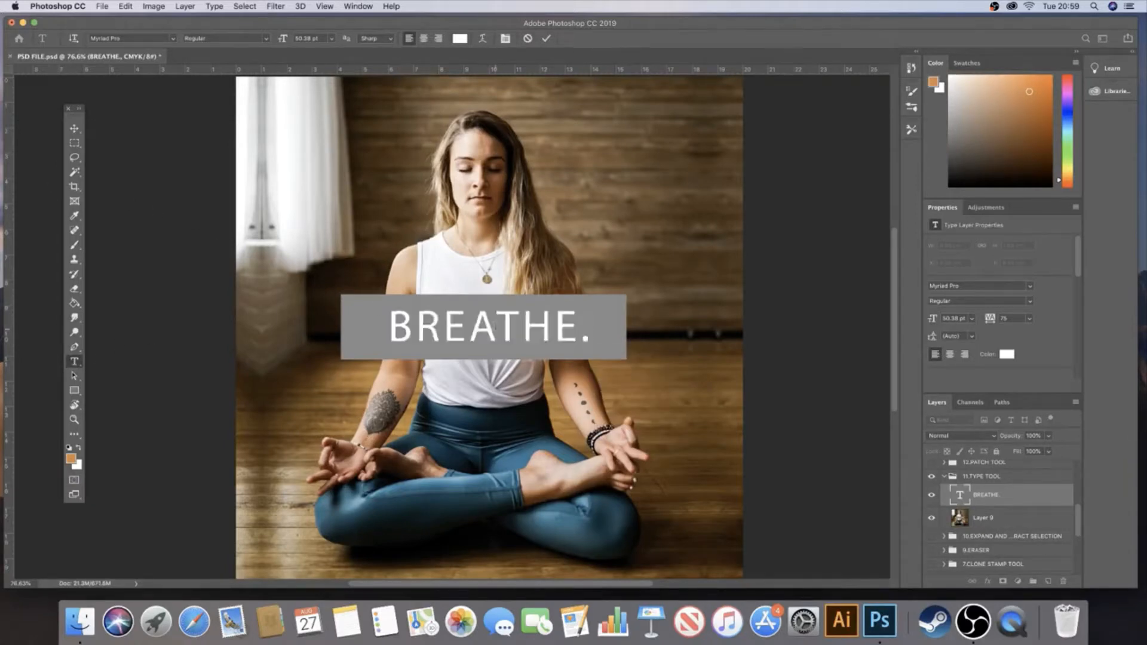
key(BackSpace)
key(BackSpace)
key(BackSpace)
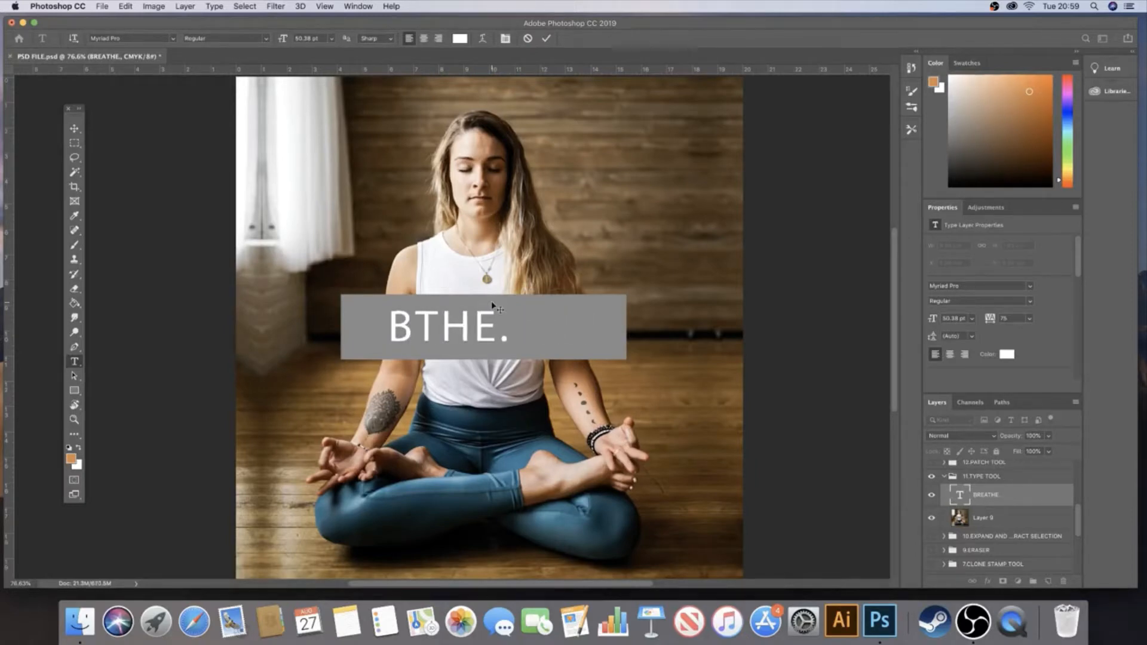
text(REA)
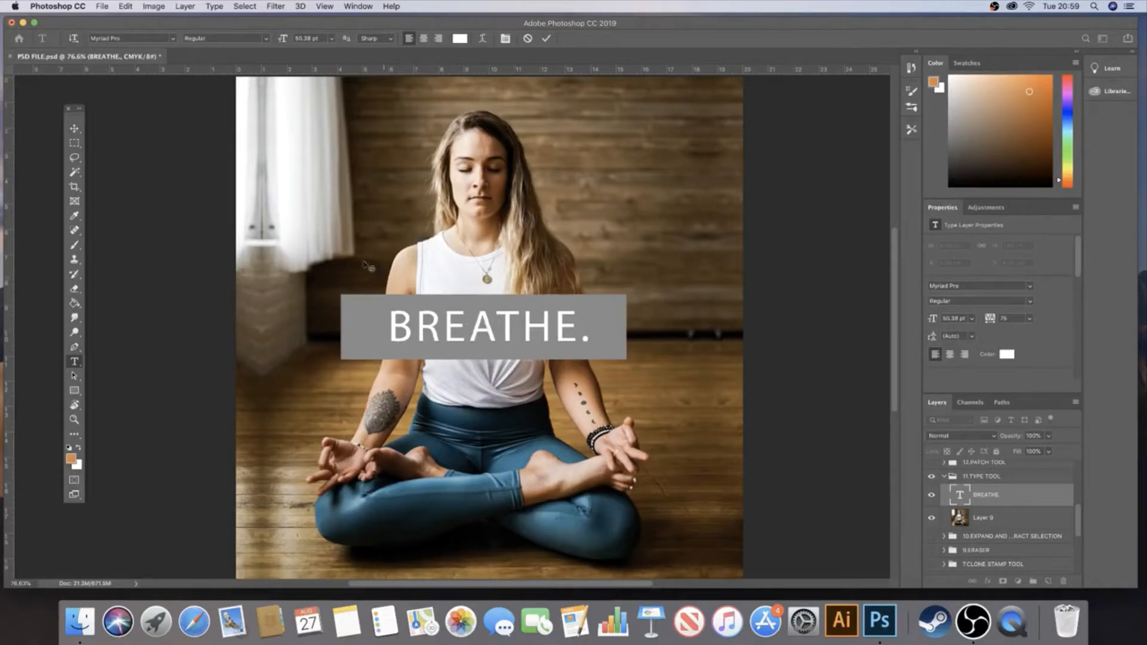
Step: Try a font size of 18 pt on the whole BREATHE. text
drag(395, 328, 587, 323)
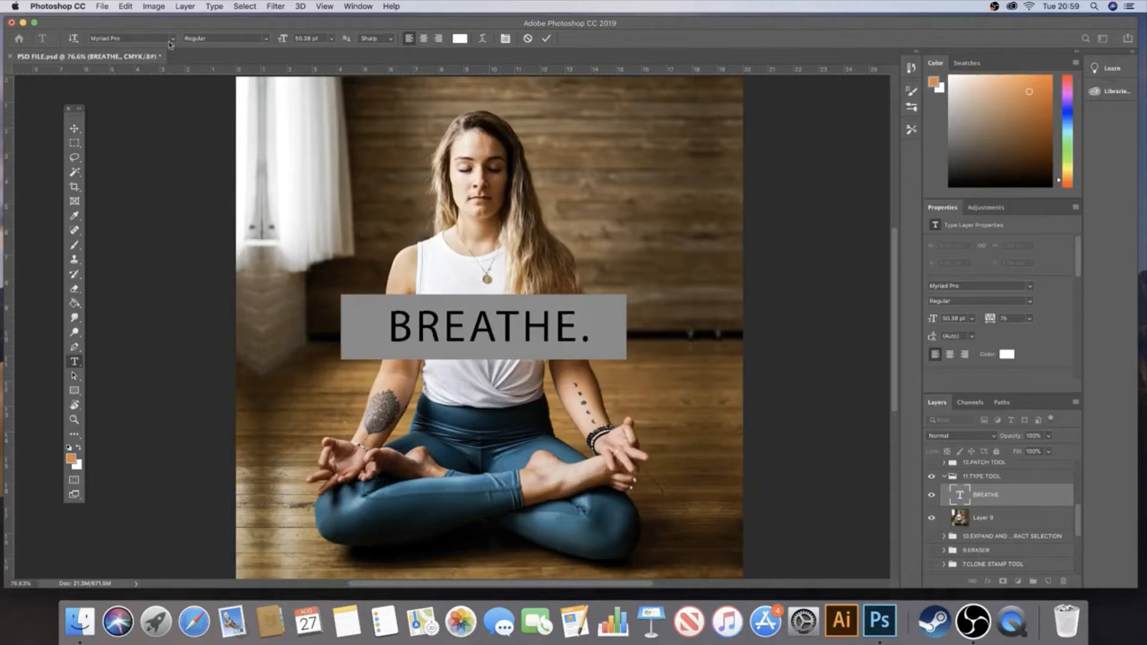
click(330, 38)
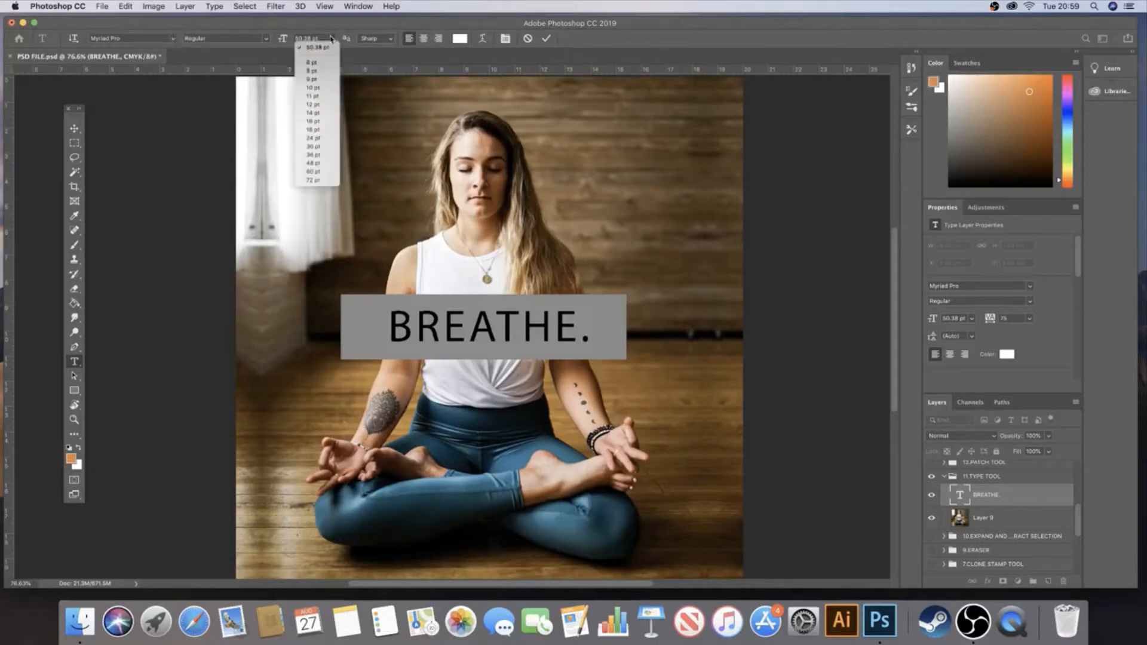
click(316, 129)
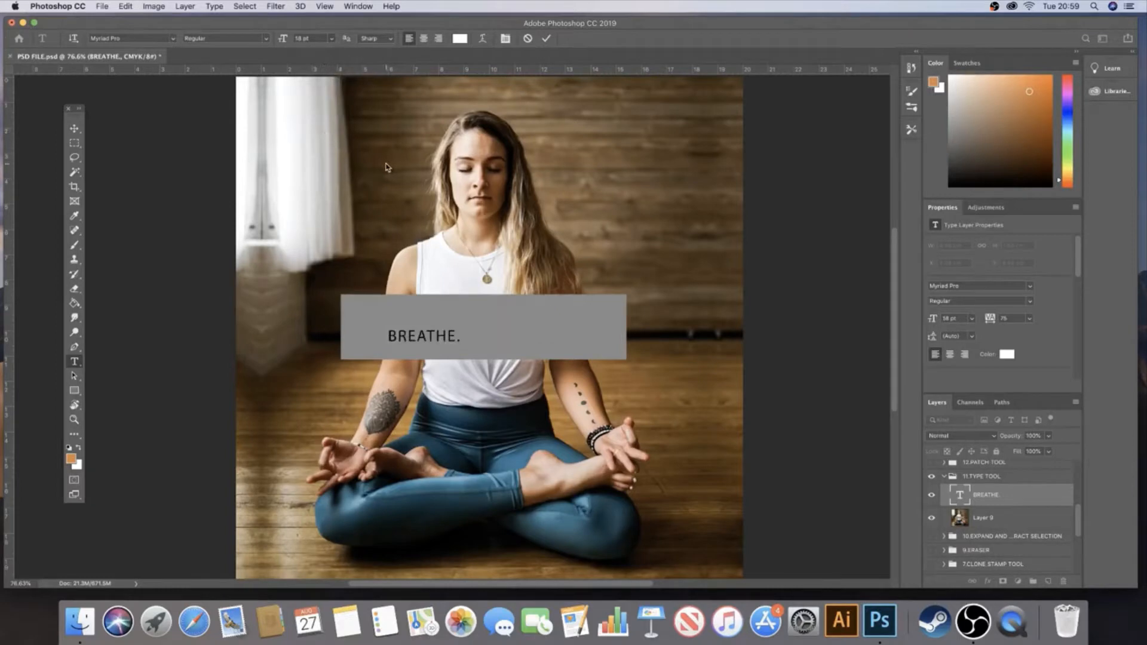
Step: Try the muted red be5151 as the text colour and undo the colour change
click(461, 39)
click(579, 259)
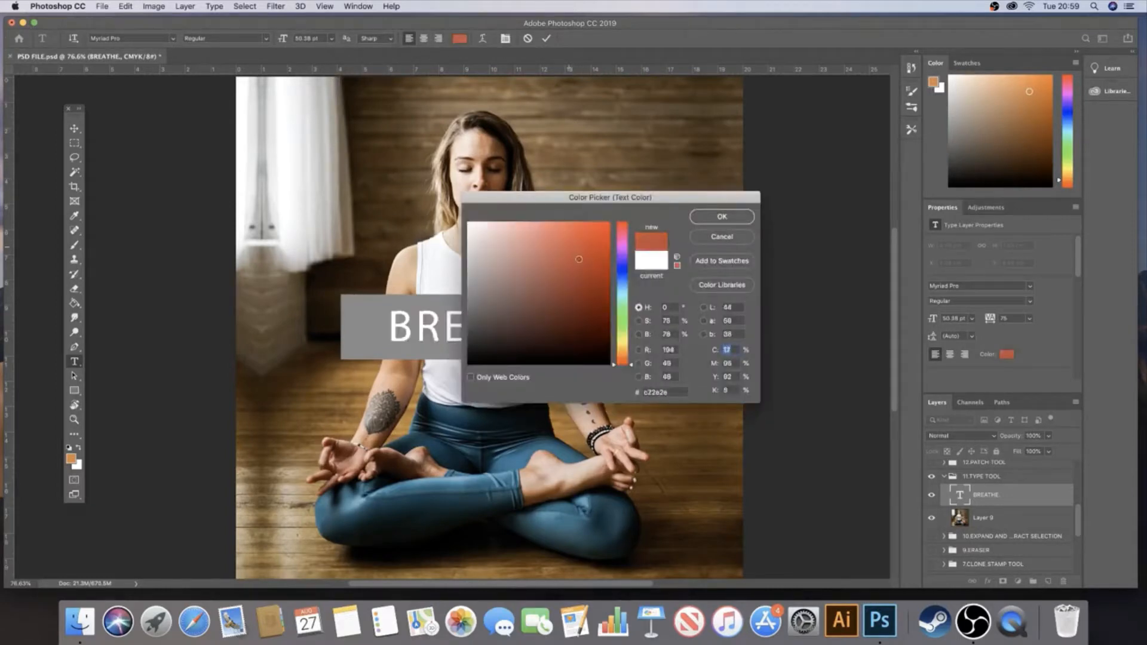
click(547, 275)
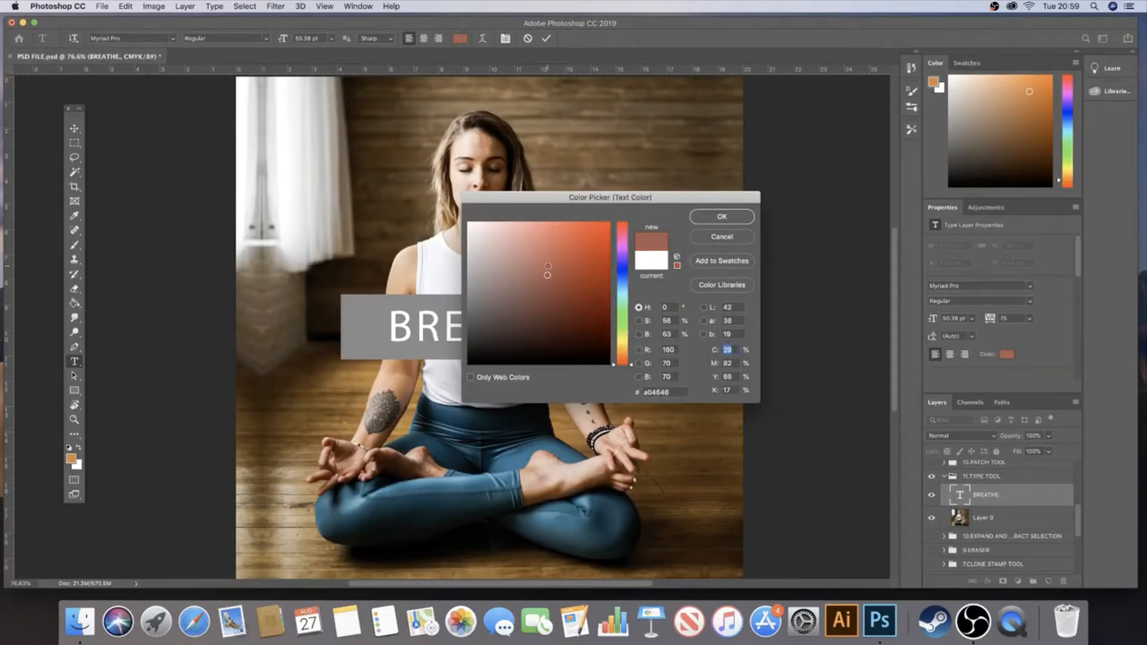
click(549, 258)
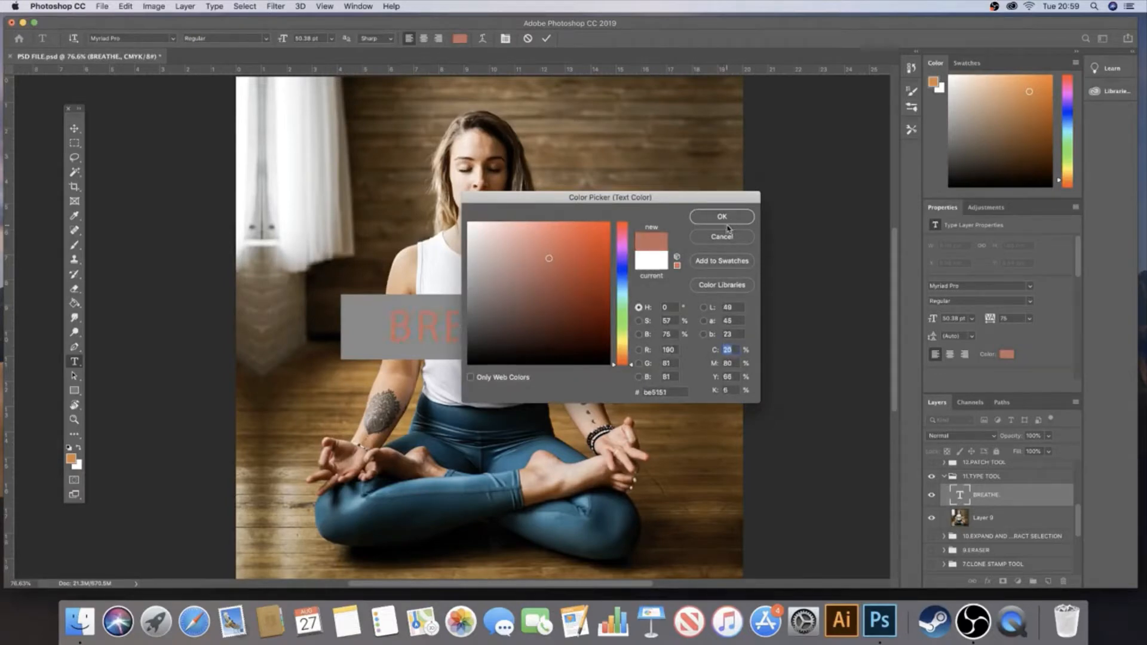
click(728, 224)
key(super+z)
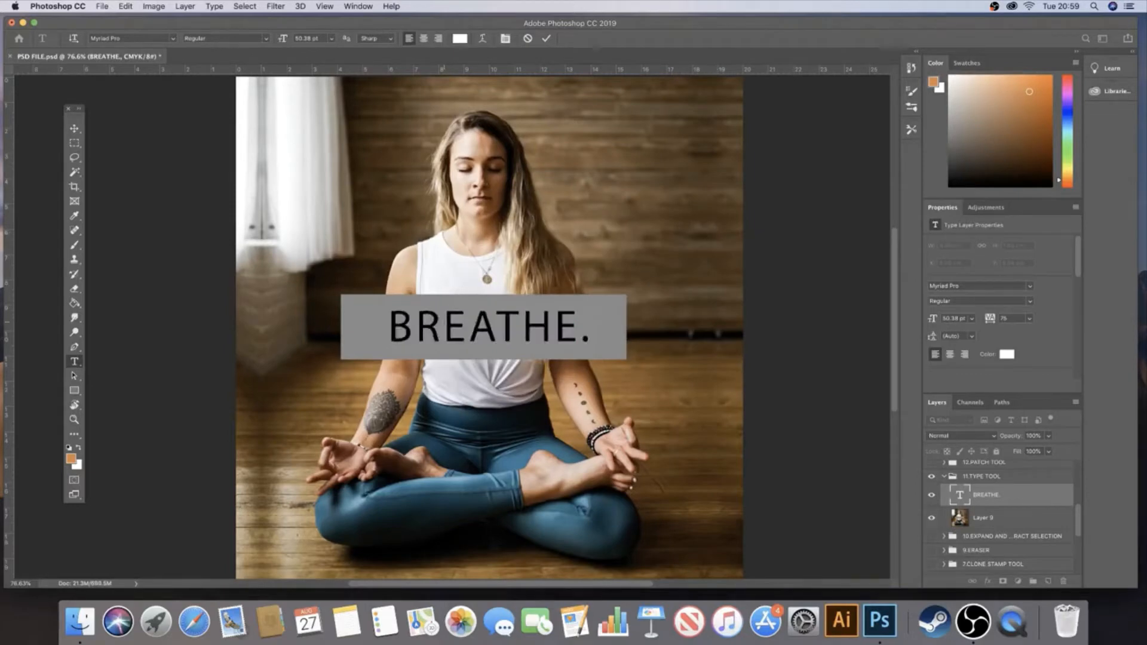
Step: Reselect the whole BREATHE. text and look through the available fonts
double_click(444, 321)
drag(391, 328, 630, 323)
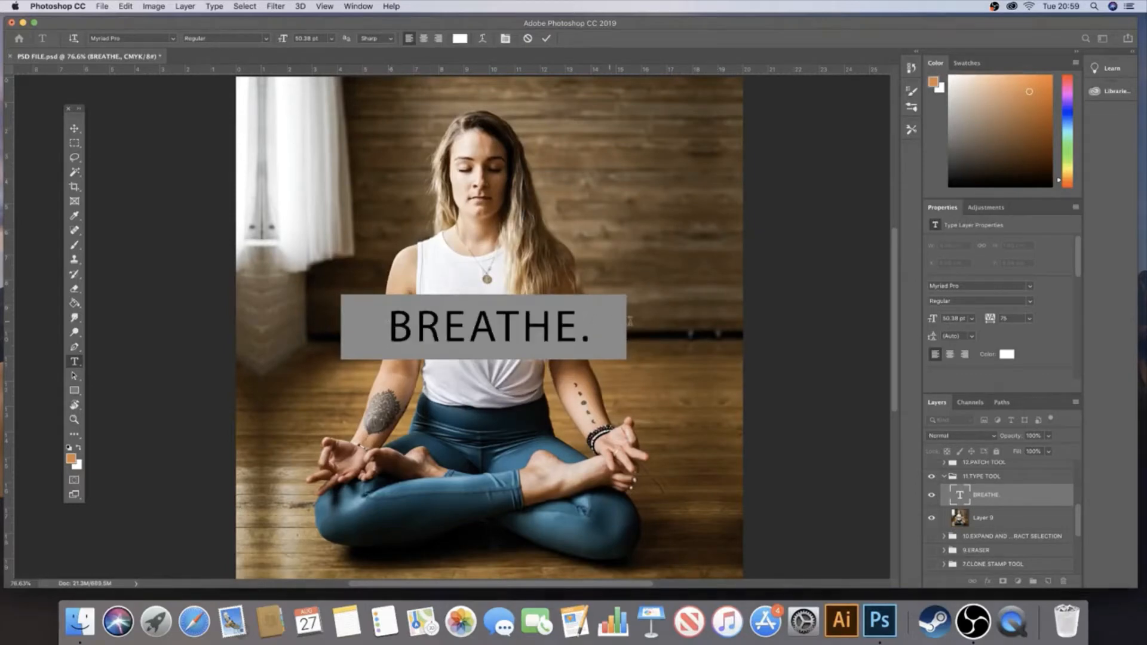
click(173, 39)
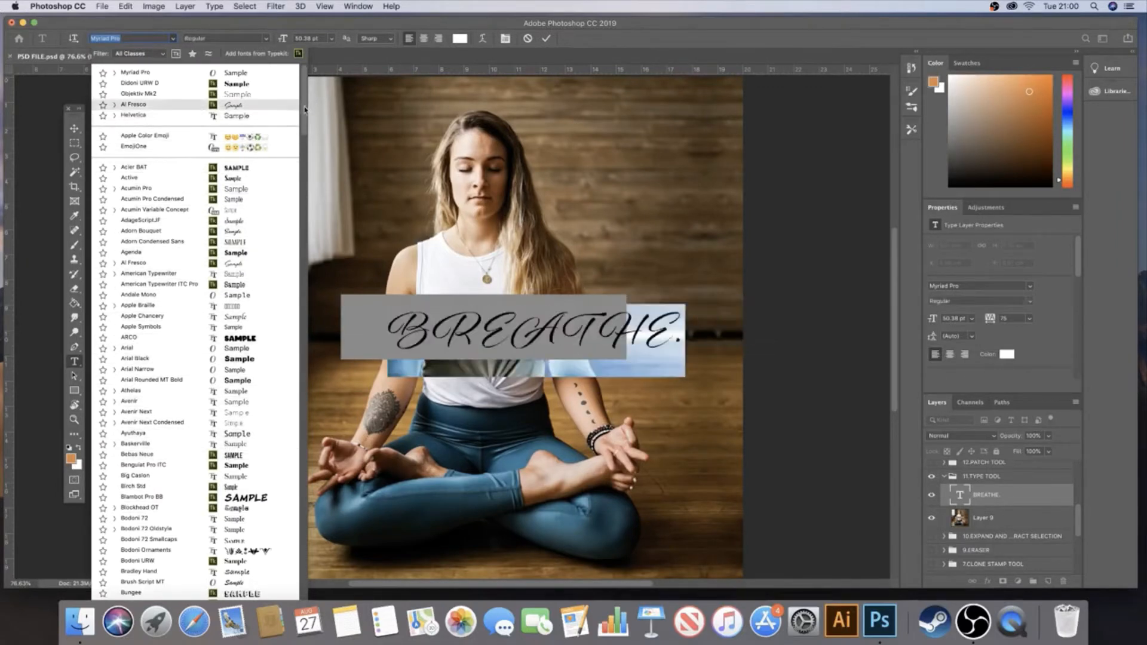
scroll(304, 105, down, 3)
scroll(304, 99, up, 3)
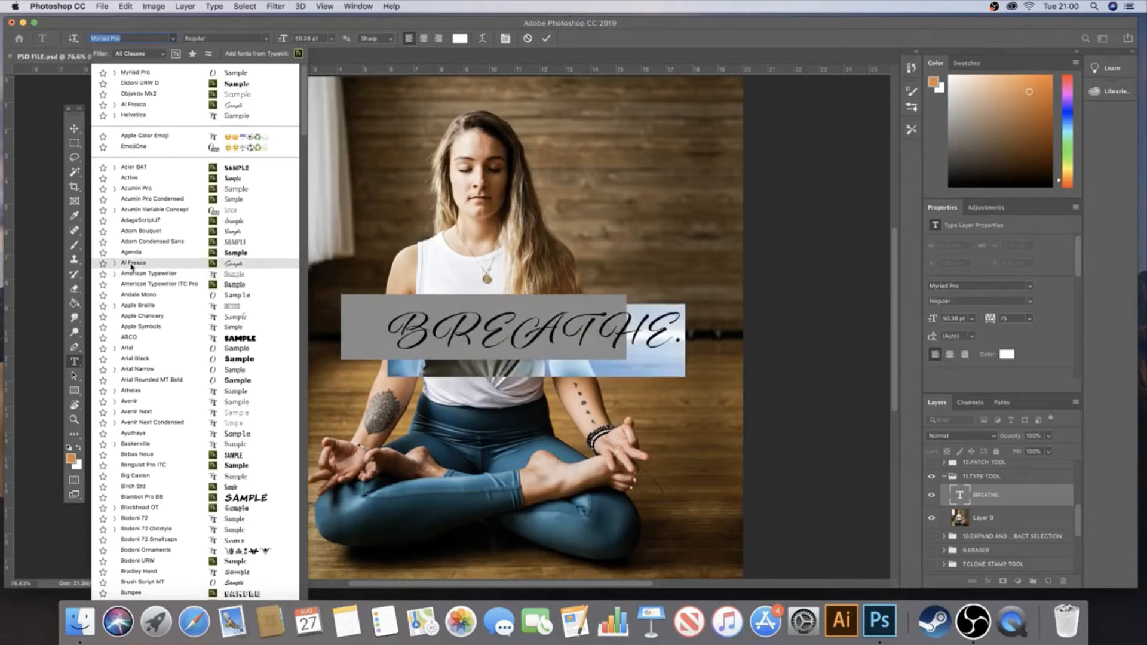
Step: Mark Agenda, Adorn Condensed Sans, Adorn Bouquet, AdageScriptJF and Acumin Variable Concept as favourite fonts and show only favourites
click(103, 252)
click(103, 241)
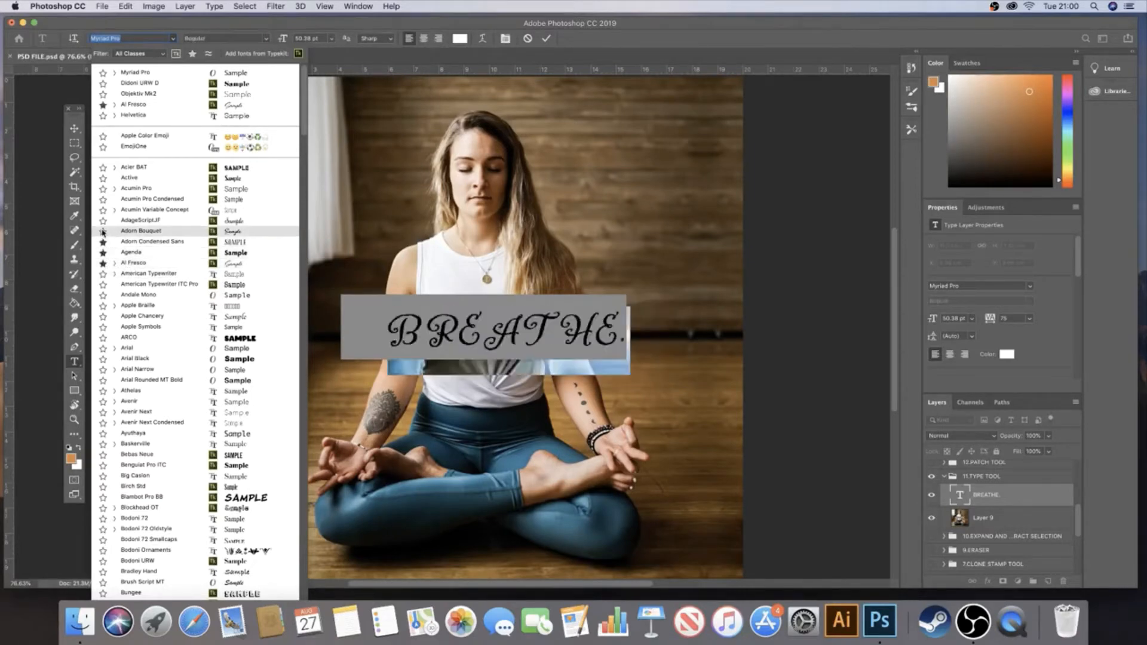
click(103, 231)
click(103, 219)
click(103, 209)
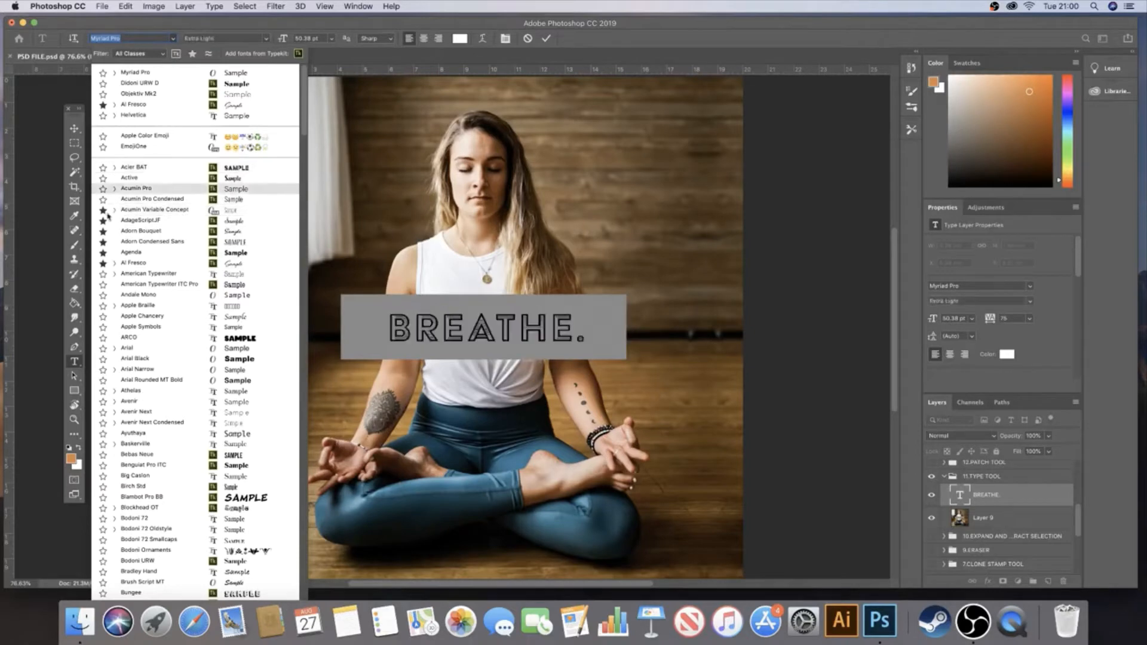
click(193, 54)
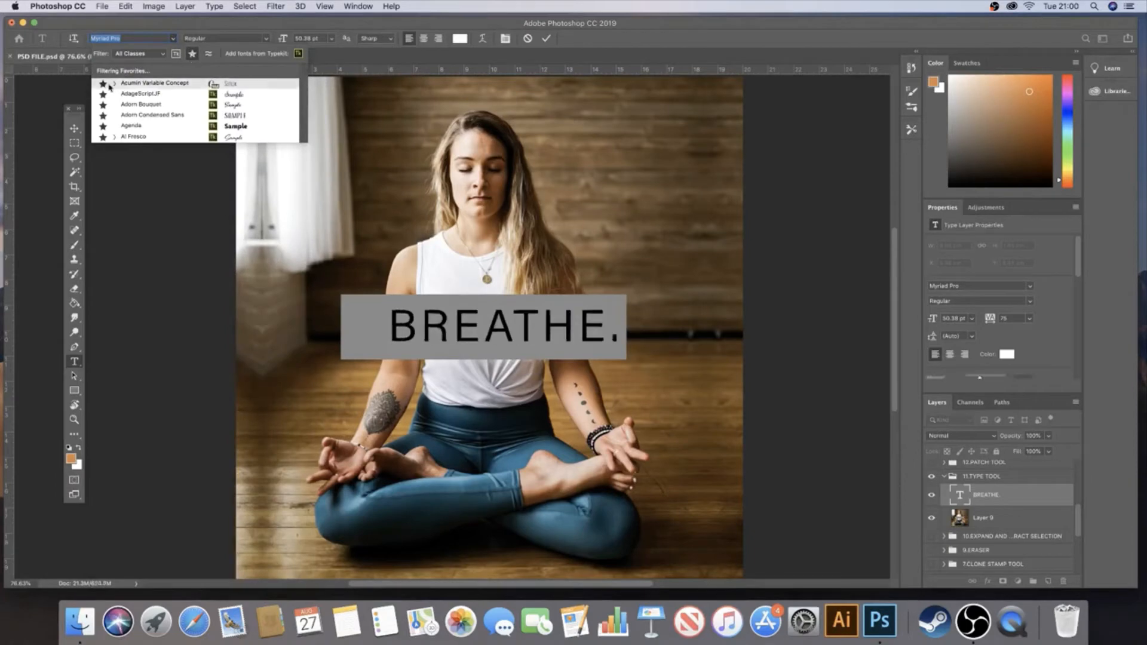
Step: Remove the fonts from the favourites and turn off the favourites filter
click(104, 127)
click(192, 54)
click(192, 54)
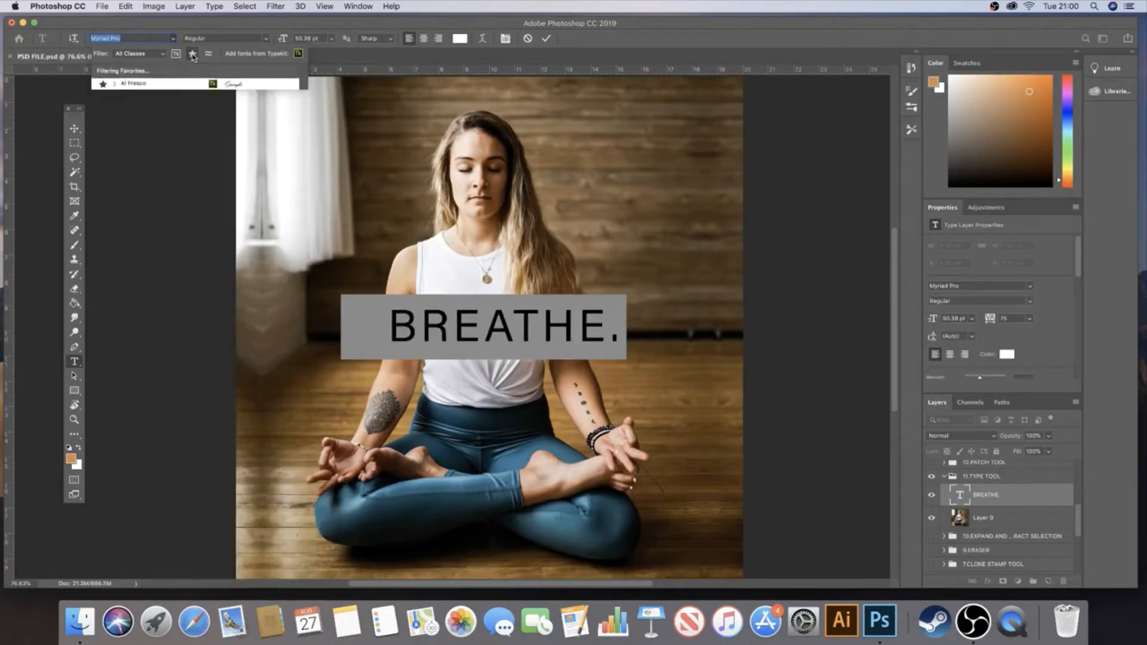
click(104, 84)
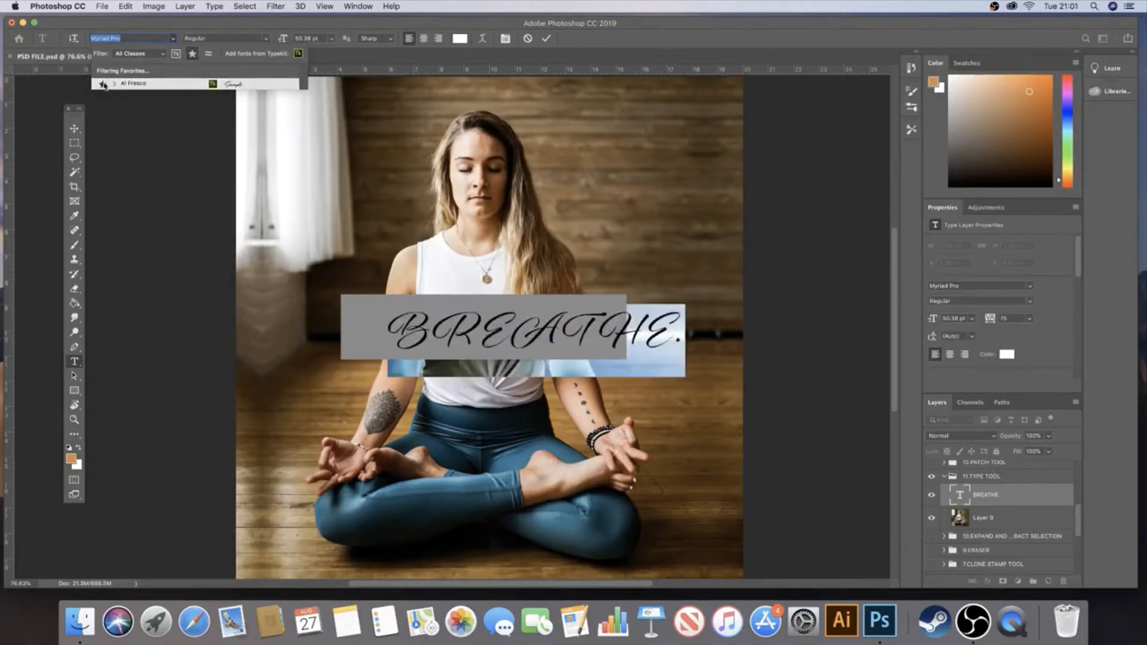
click(192, 54)
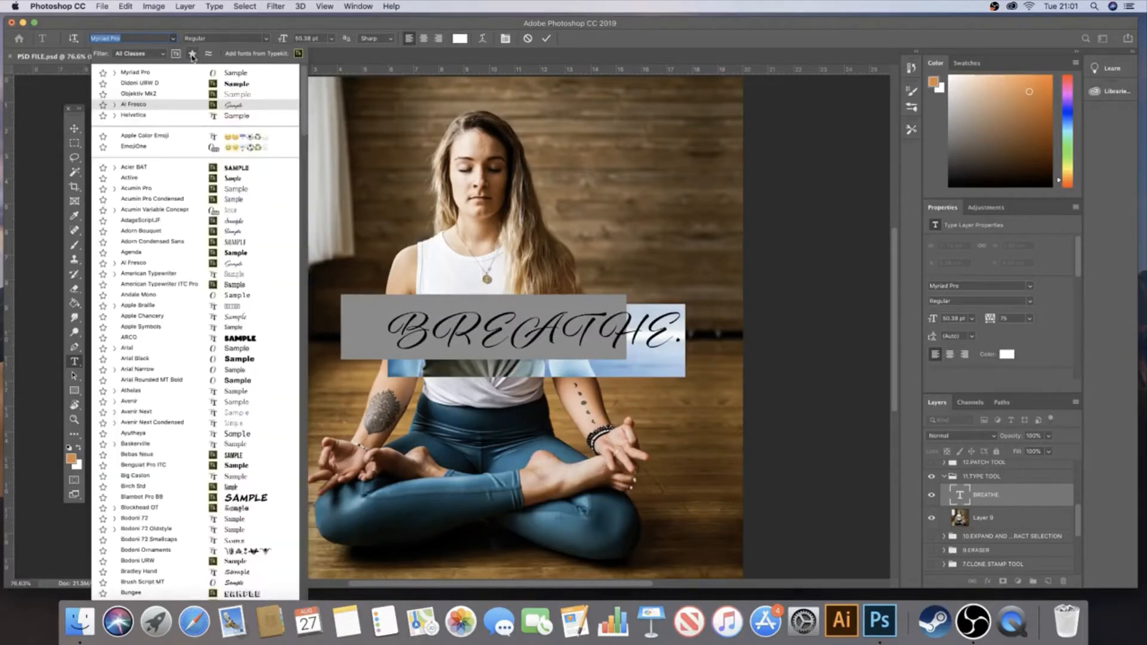
Step: Apply Didoni URW D to the BREATHE. text, list similar fonts, and activate Bodoni URW Extra Bold from Typekit for it
click(168, 85)
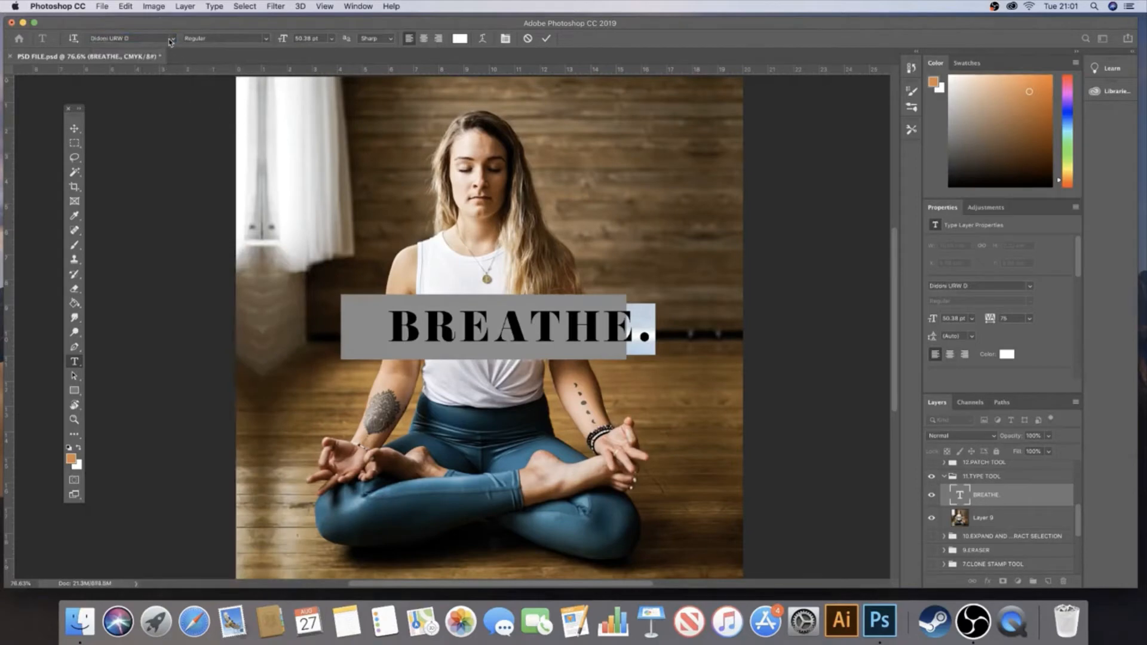
click(173, 40)
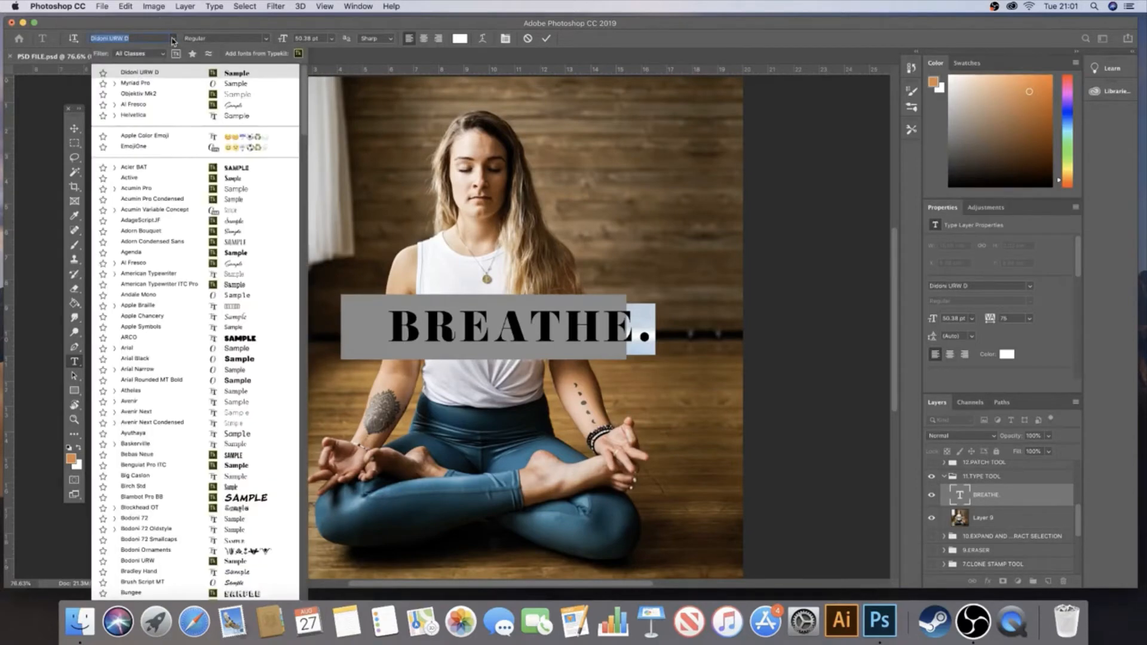
click(209, 55)
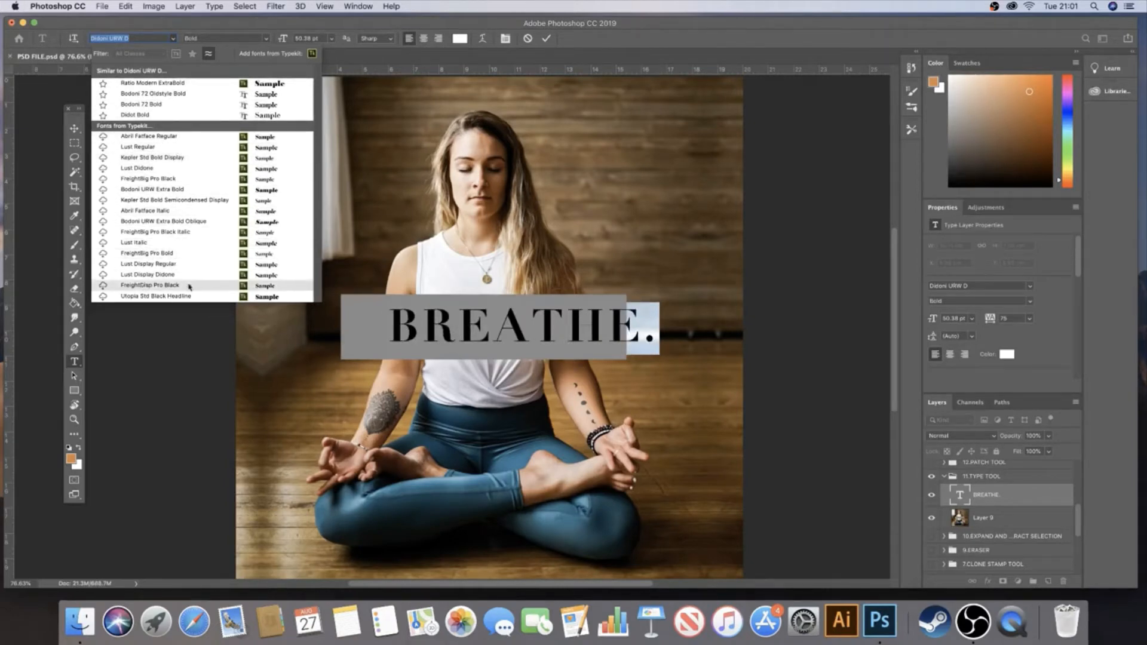
click(103, 190)
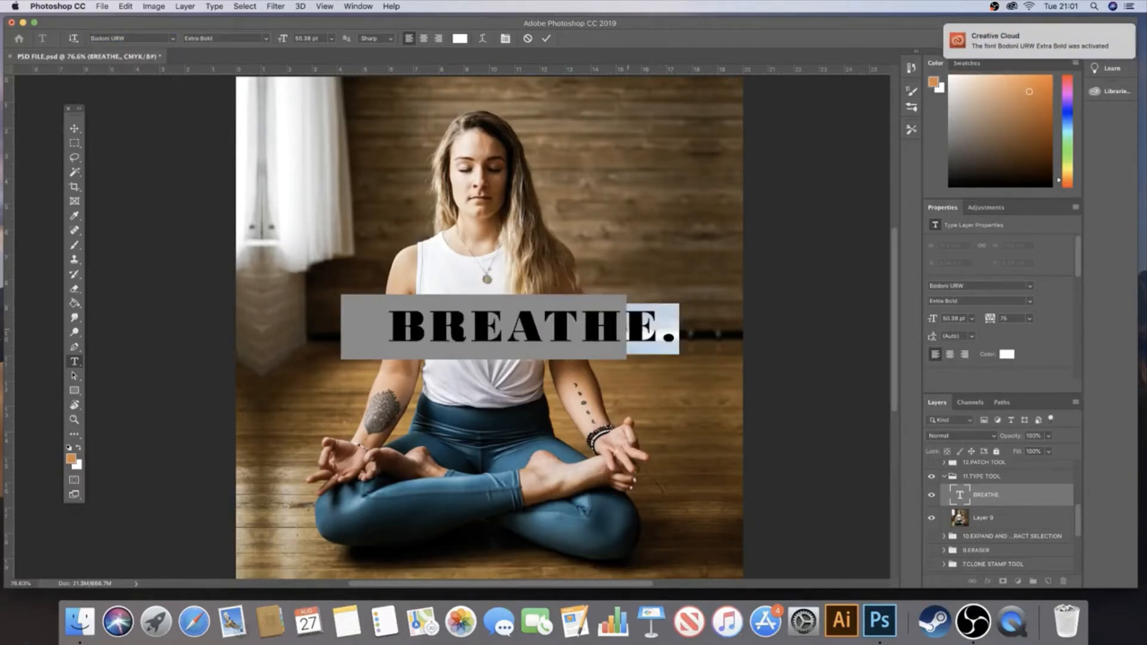
Step: Turn off the similar-fonts filter and examine the fonts in the Sans Serif class
click(172, 39)
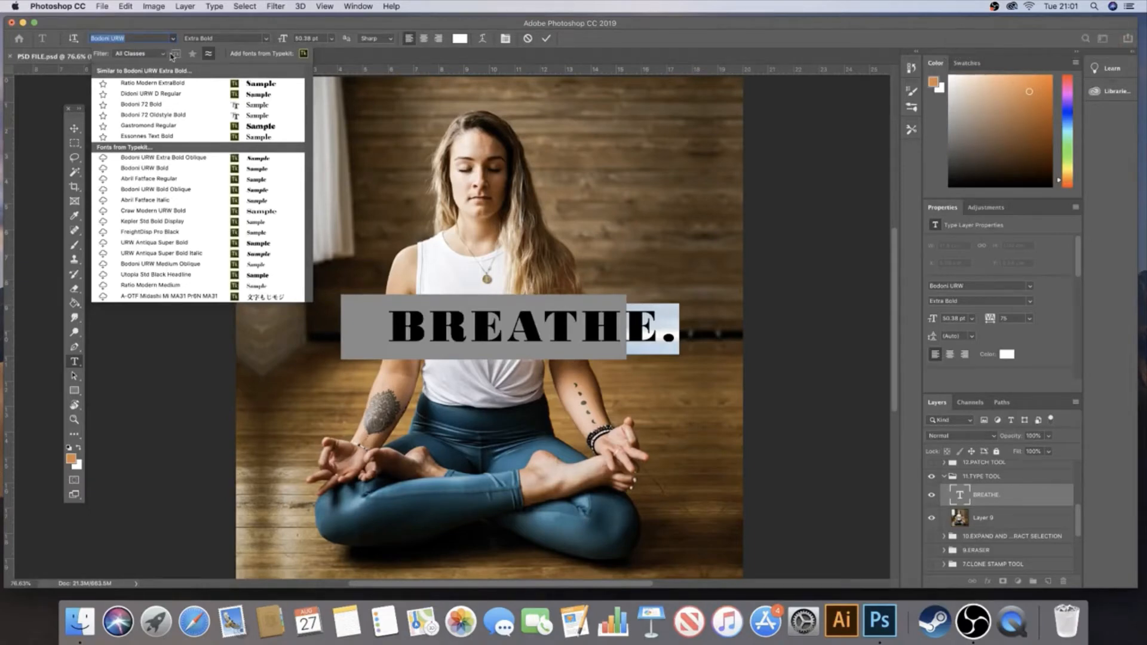
click(208, 54)
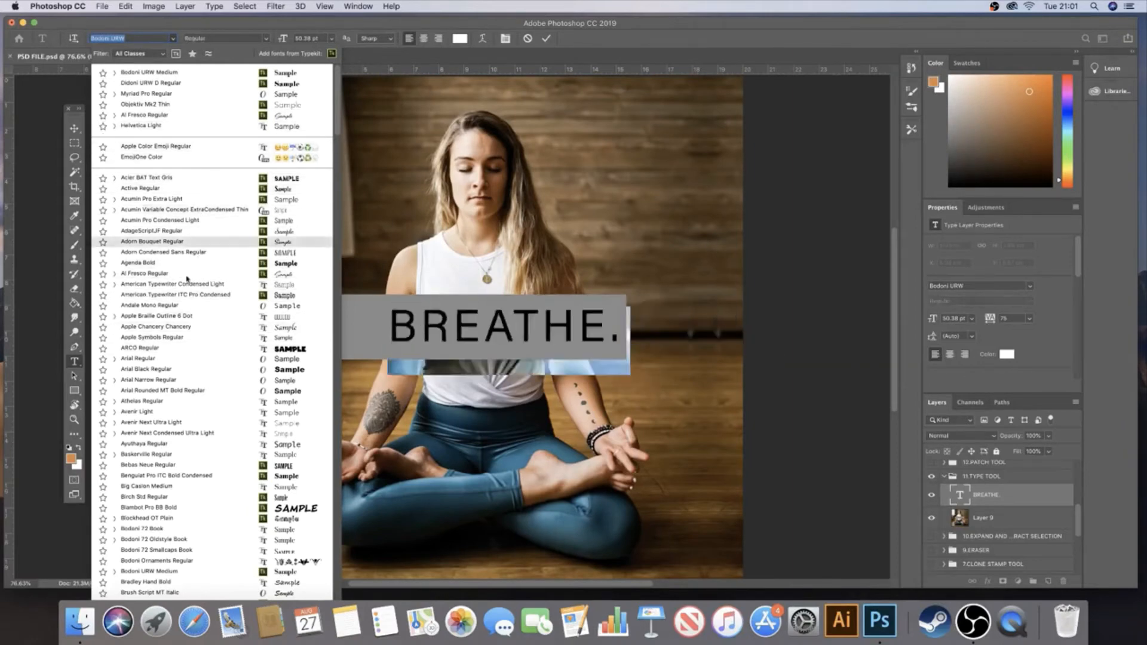
click(159, 55)
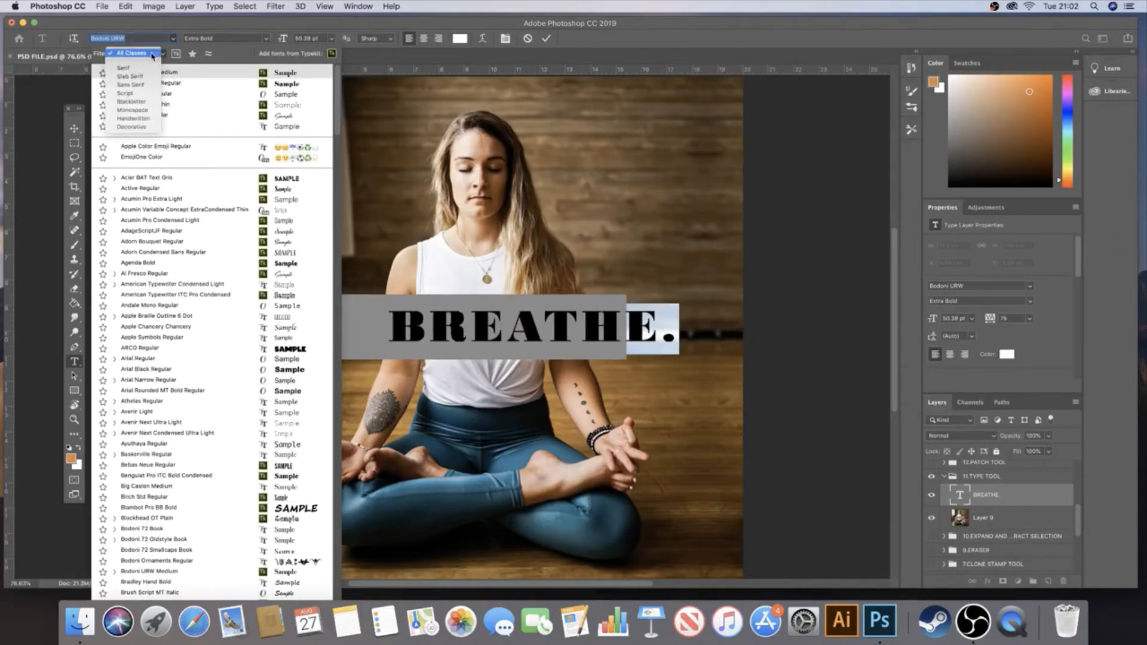
click(145, 86)
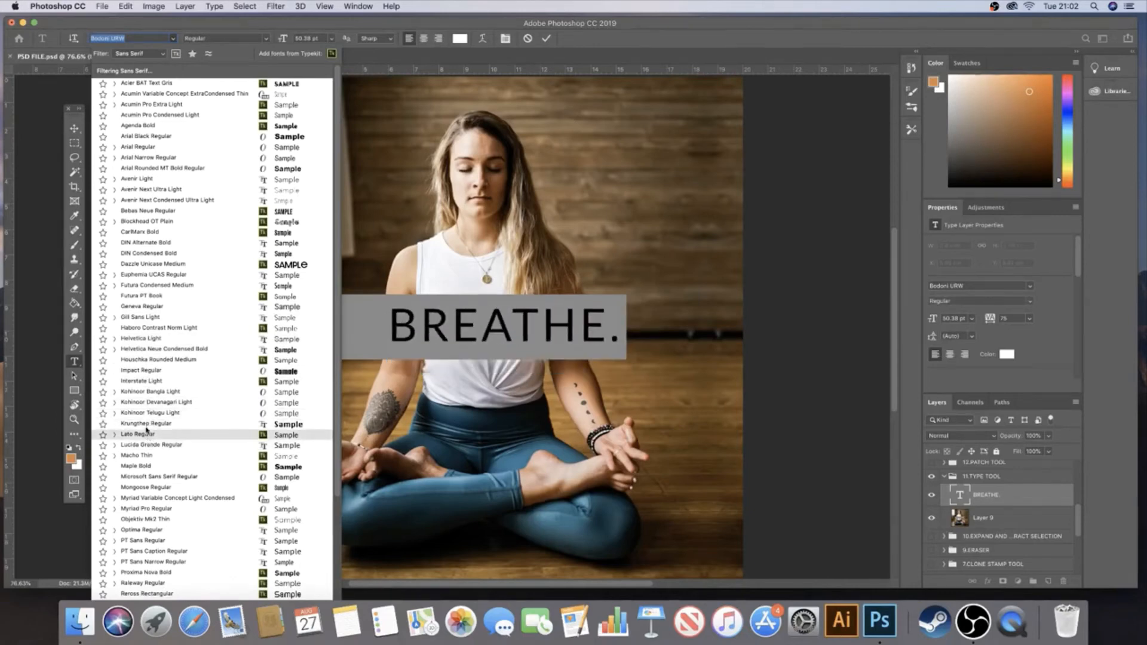
Step: Filter the fonts by the Script, Blackletter and Slab Serif classes in turn to compare them
click(156, 55)
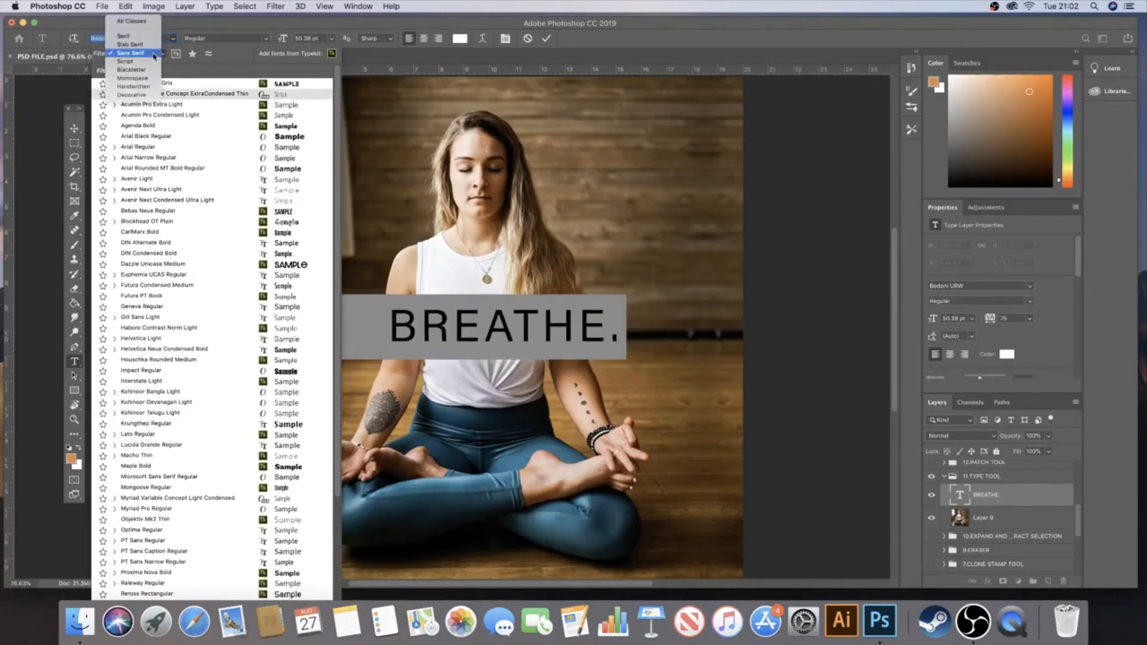
click(149, 61)
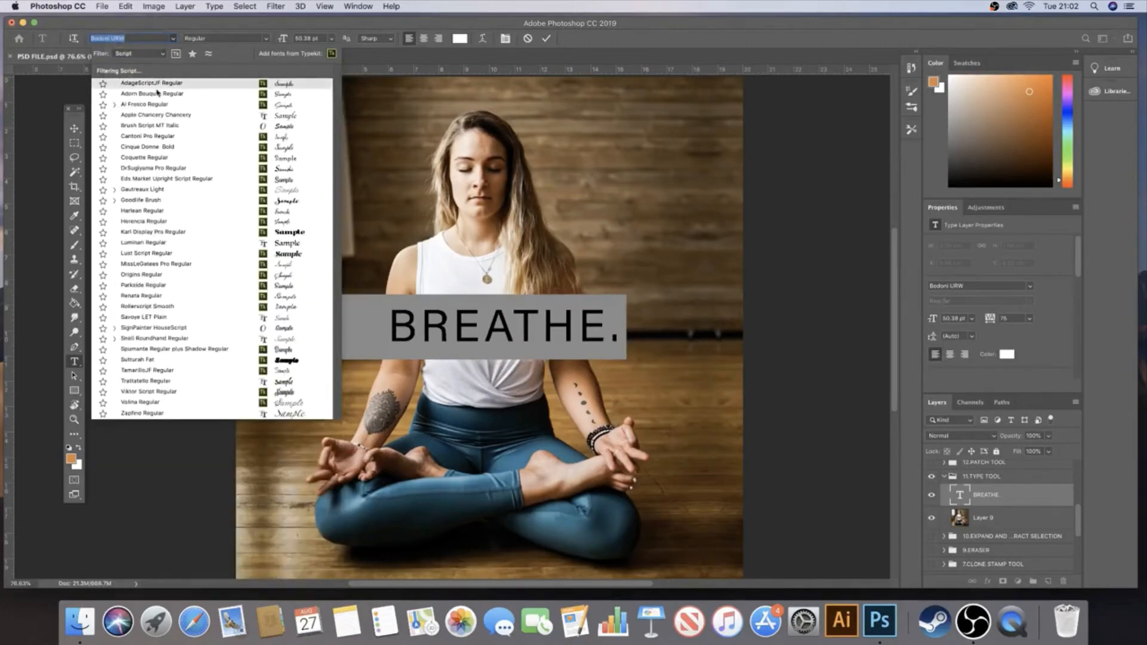
click(157, 54)
click(149, 62)
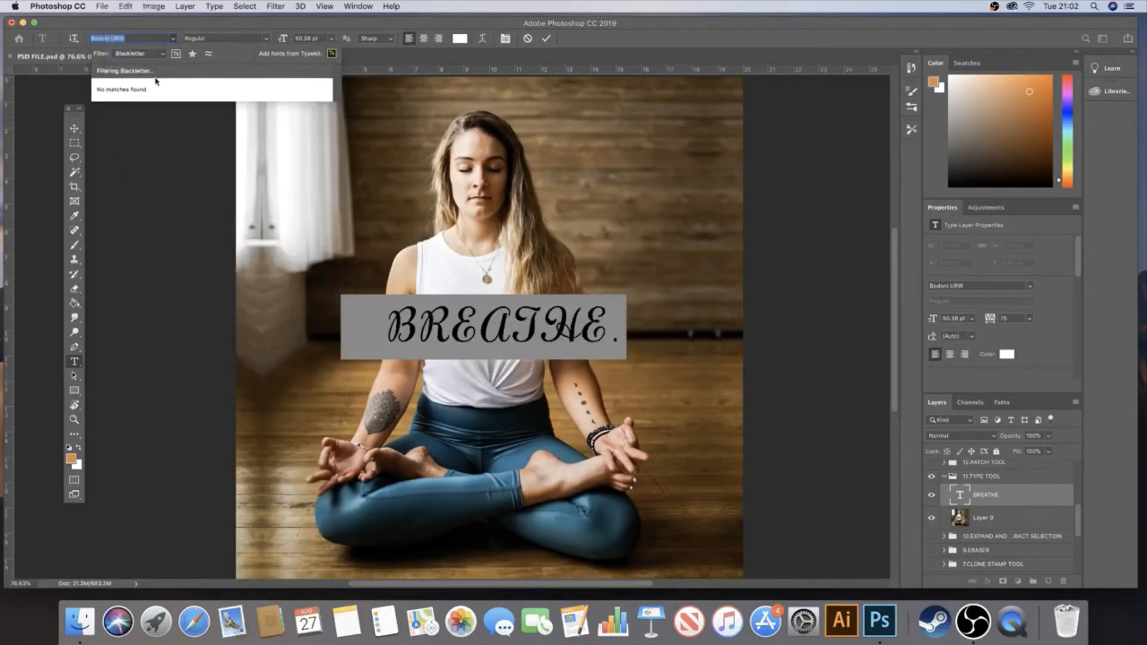
click(154, 54)
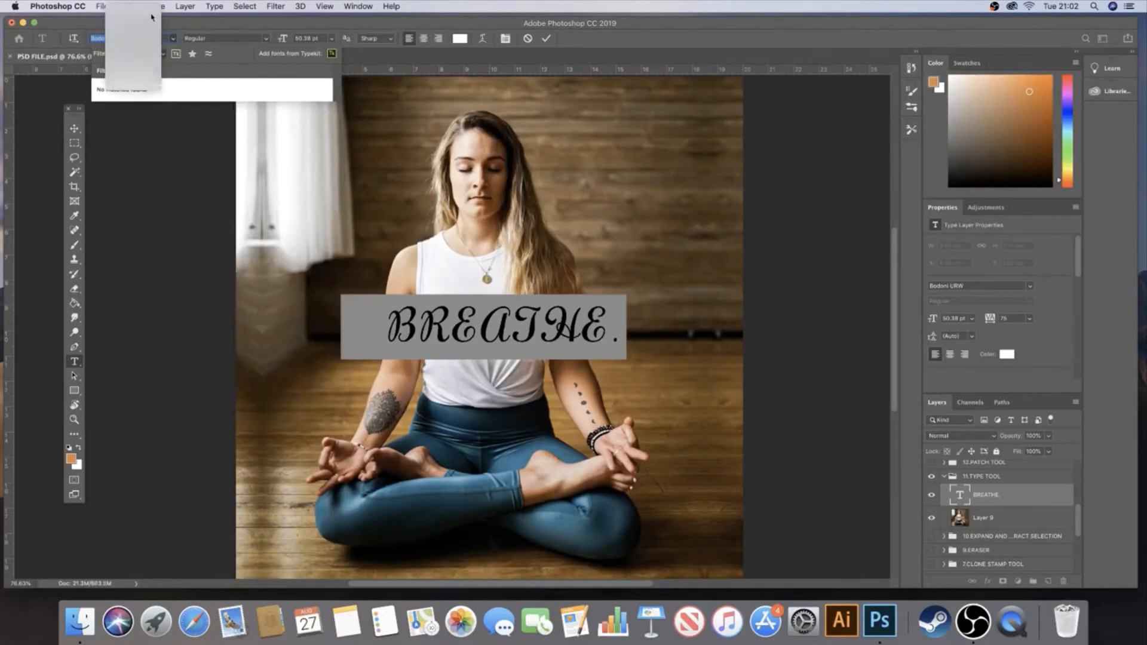
click(147, 35)
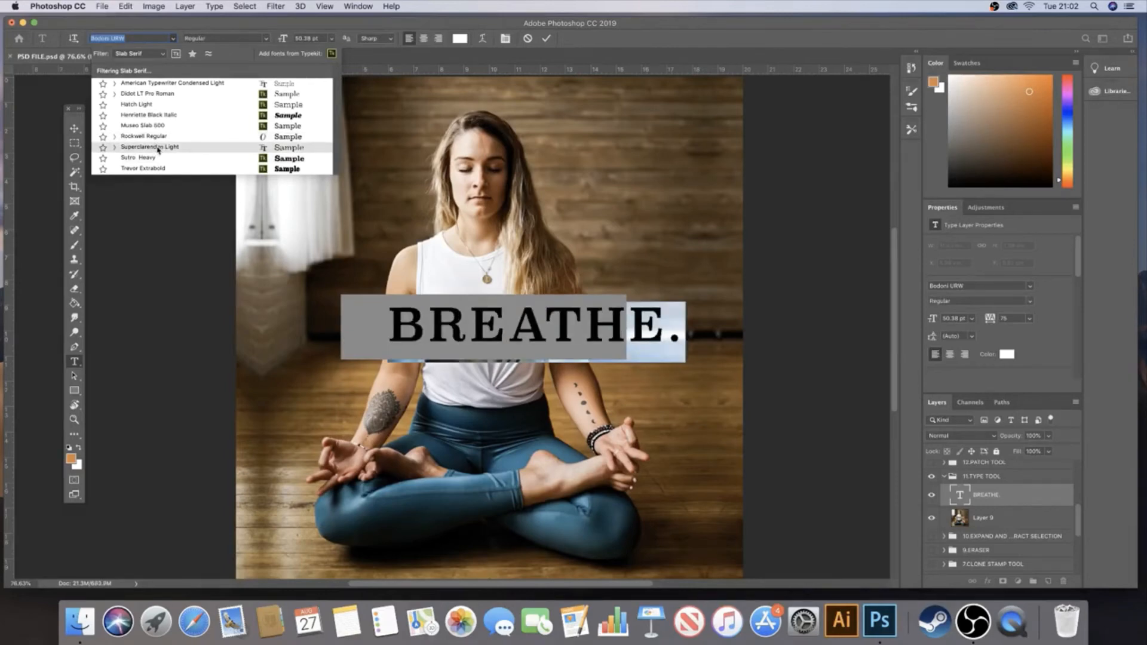
Step: Filter the fonts by the Handwritten class and preview them on the BREATHE. text
click(155, 55)
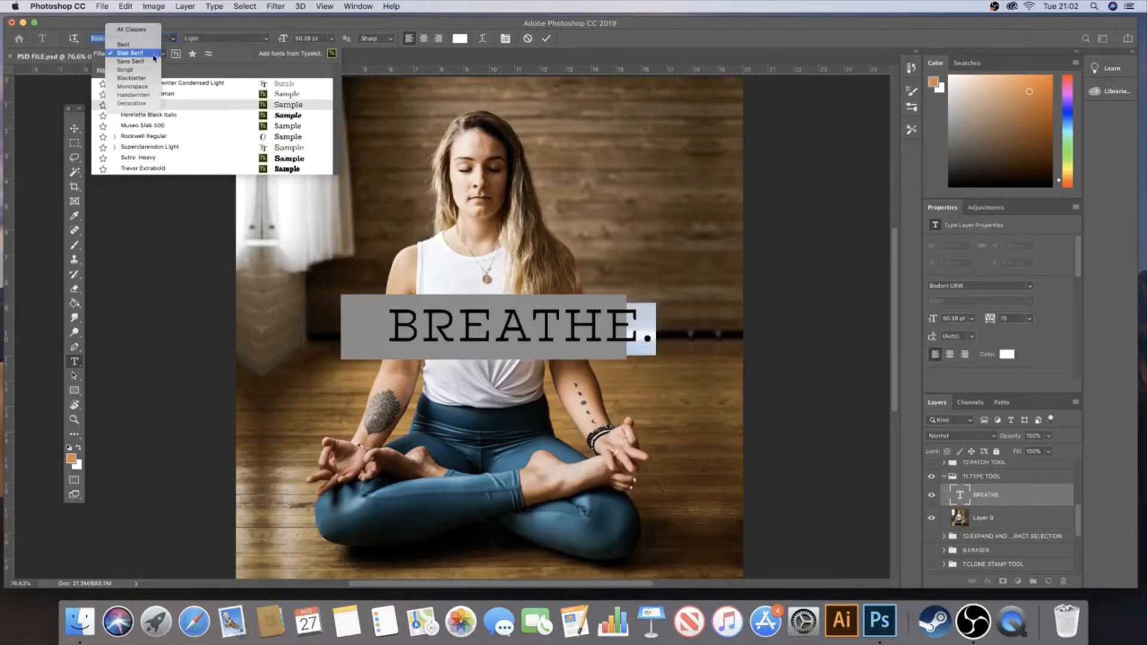
click(153, 95)
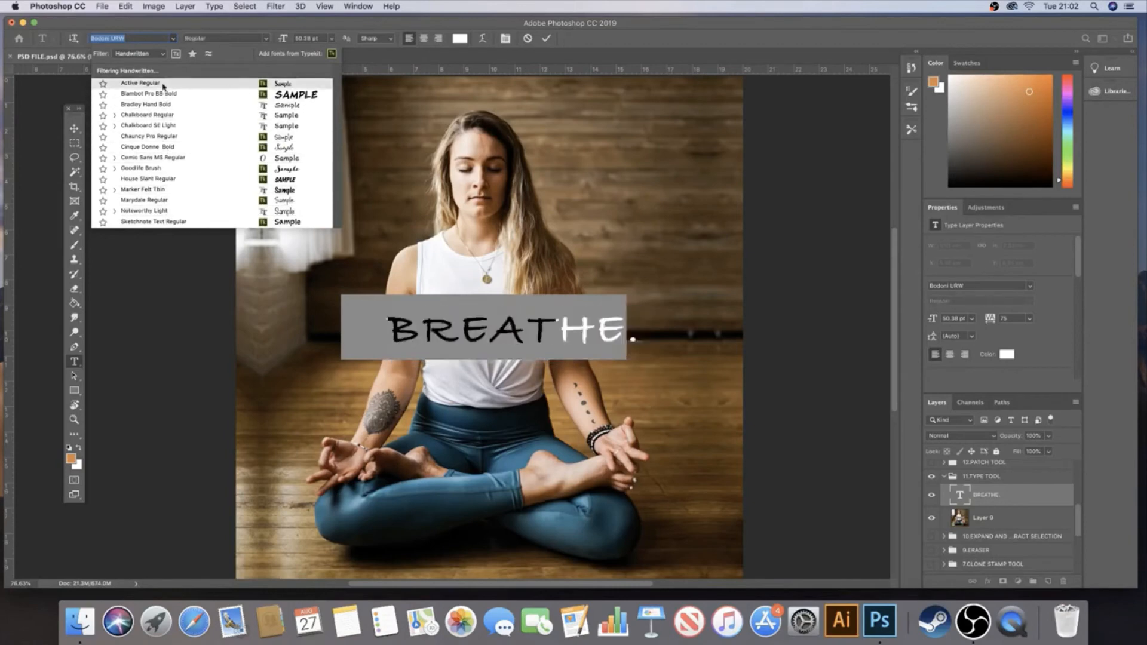
click(175, 38)
click(173, 38)
Step: Reset the font filter to All Classes and apply American Typewriter ITC Pro to the BREATHE. text
click(163, 54)
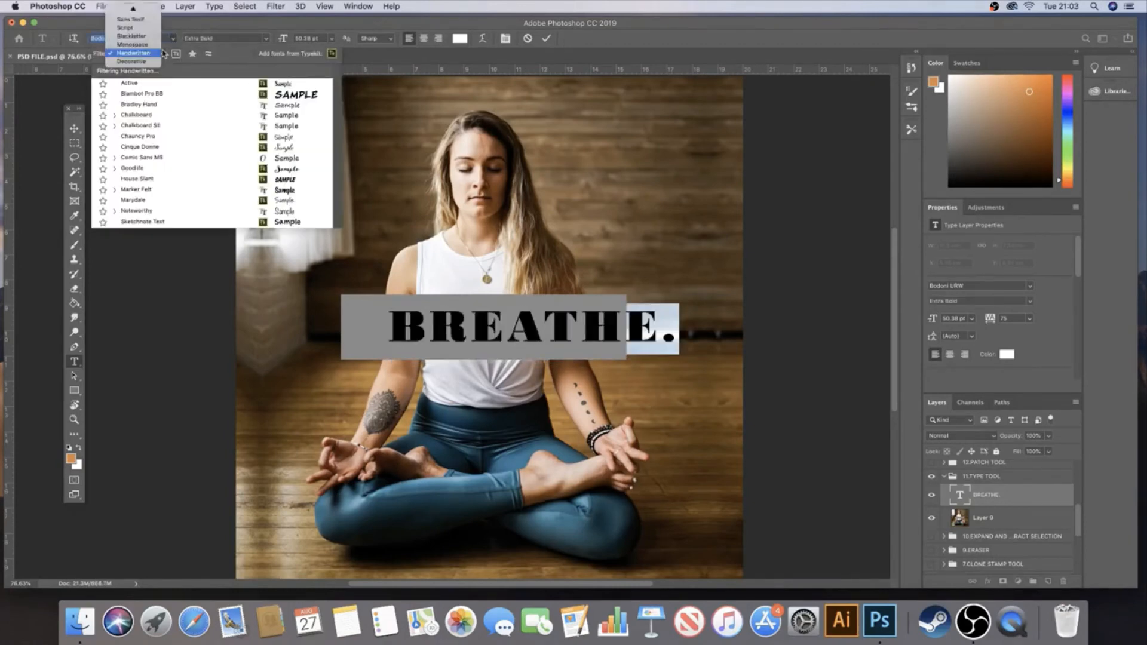
click(153, 11)
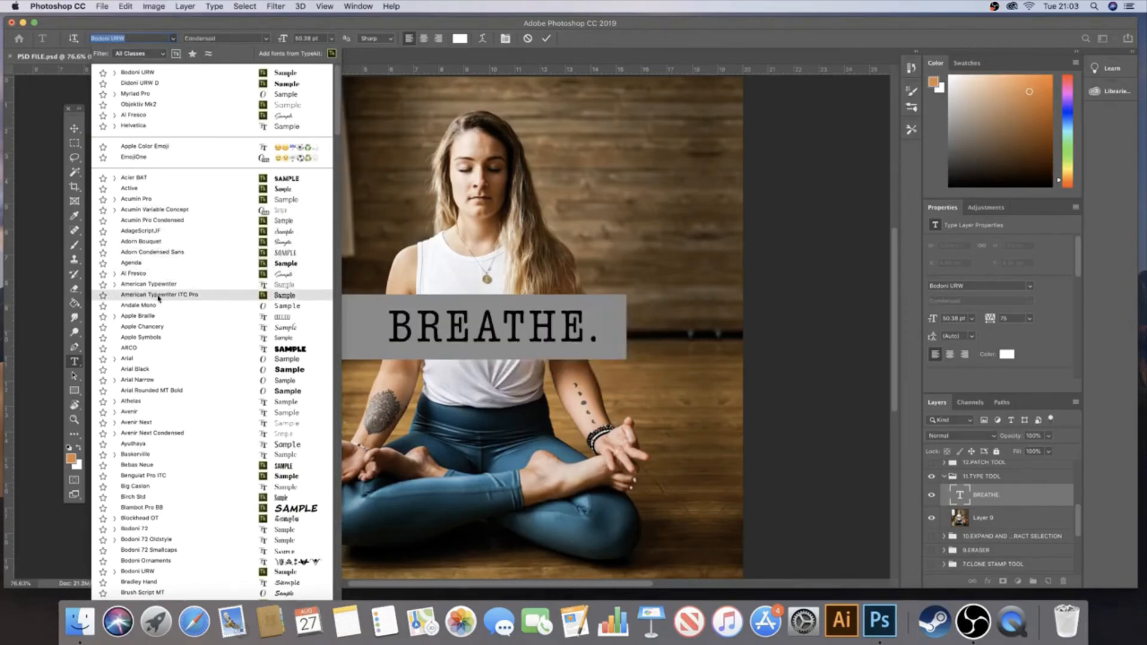
click(158, 295)
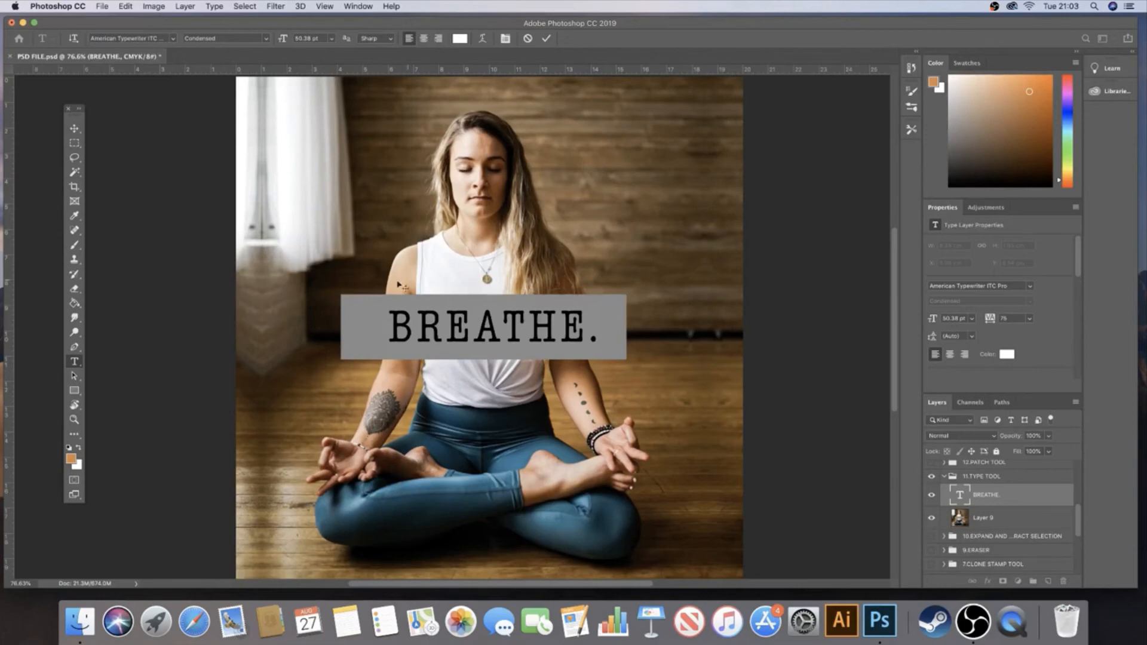
Step: Select the whole BREATHE. text and examine the available type options, including anti-aliasing, and the spell-check and find-and-replace commands
drag(393, 323, 604, 321)
click(215, 6)
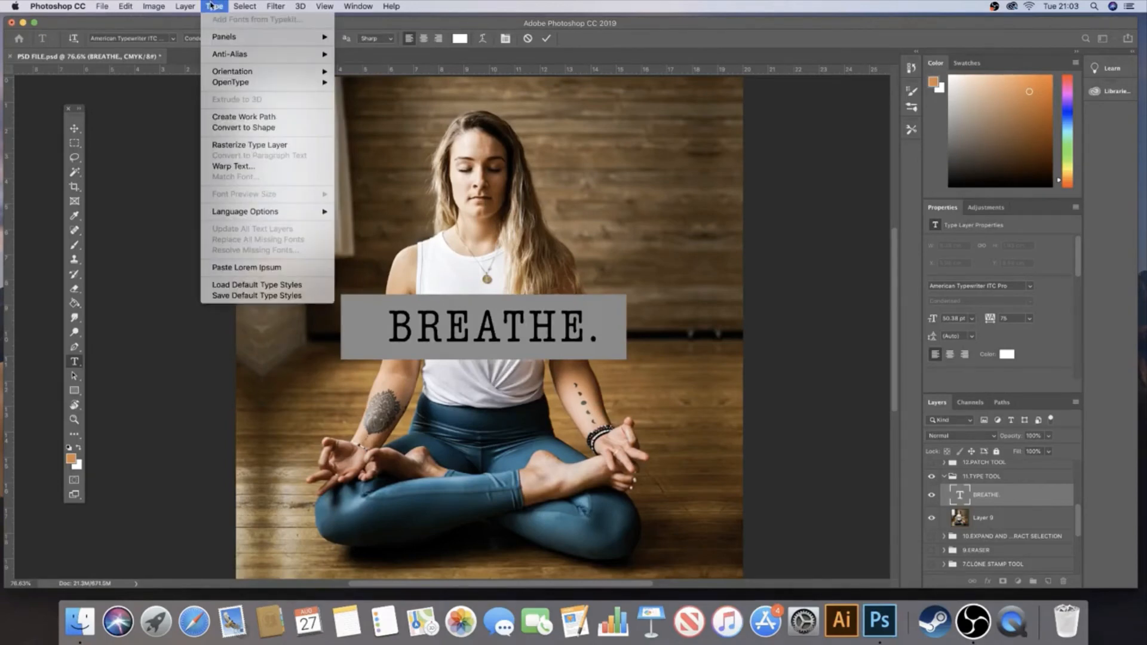
mouse_move(124, 10)
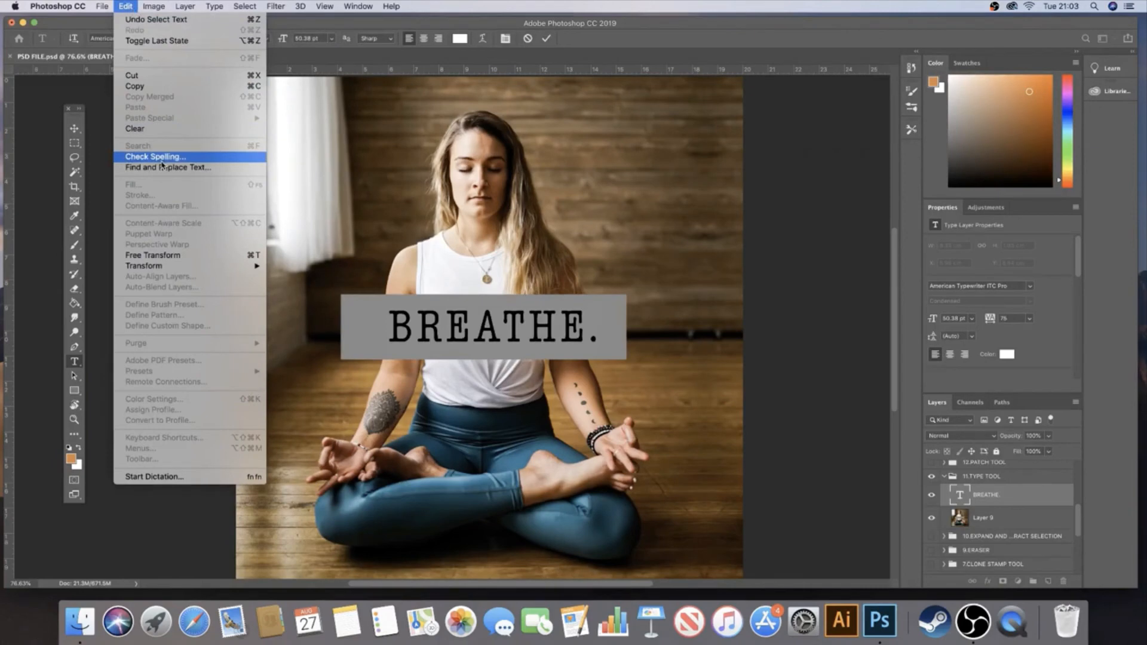
mouse_move(180, 8)
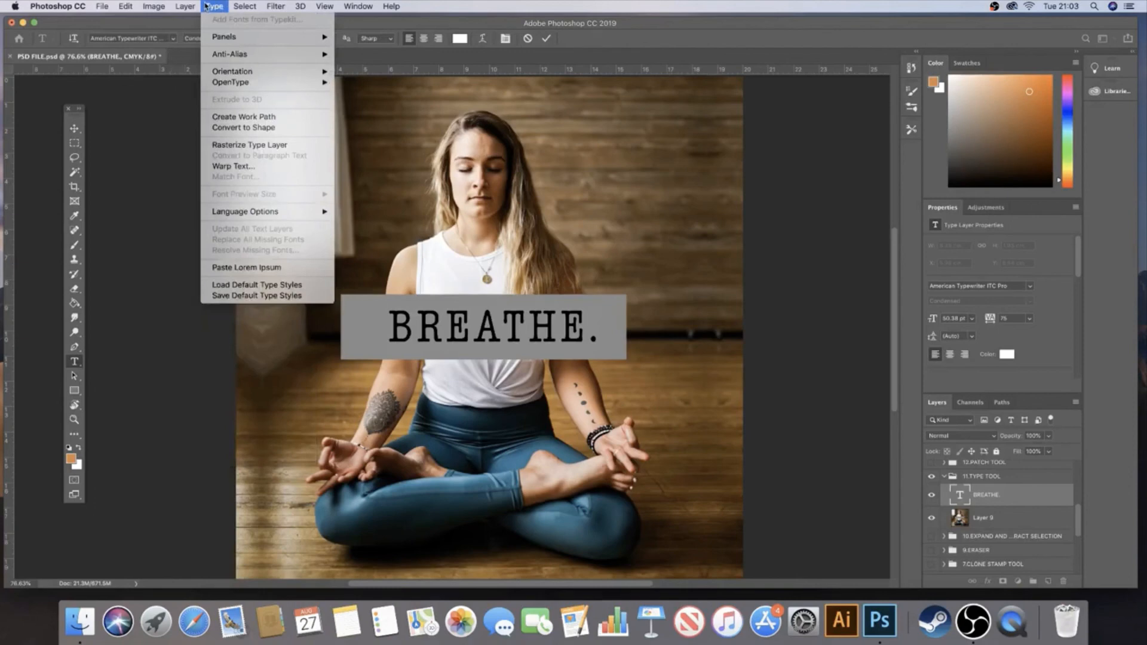
mouse_move(216, 39)
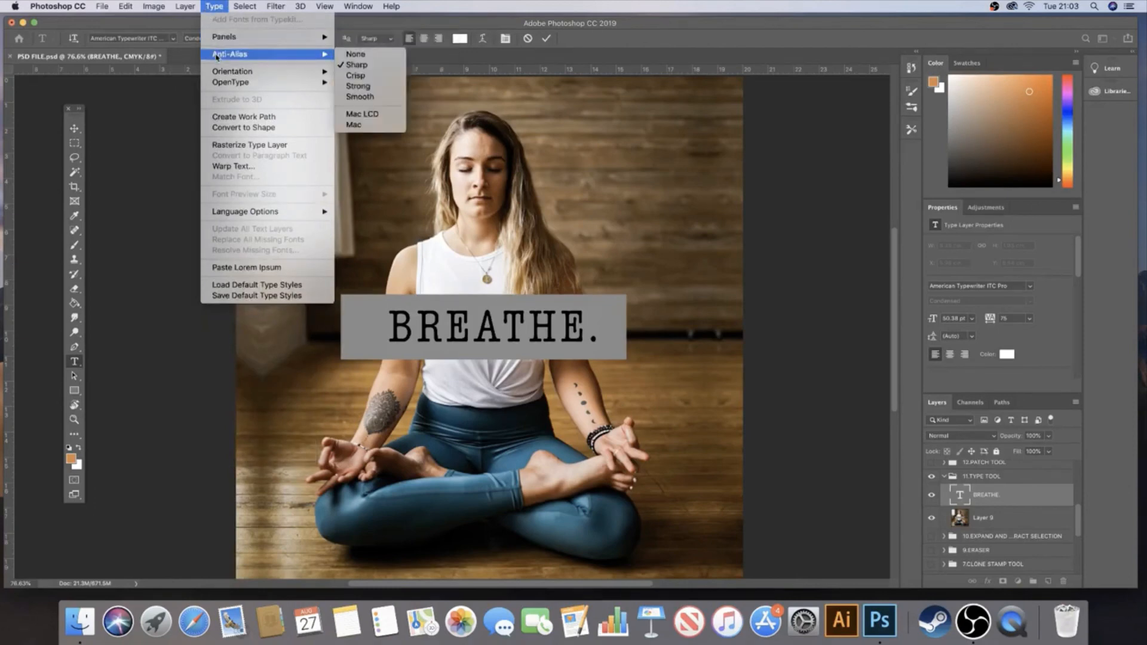
mouse_move(219, 84)
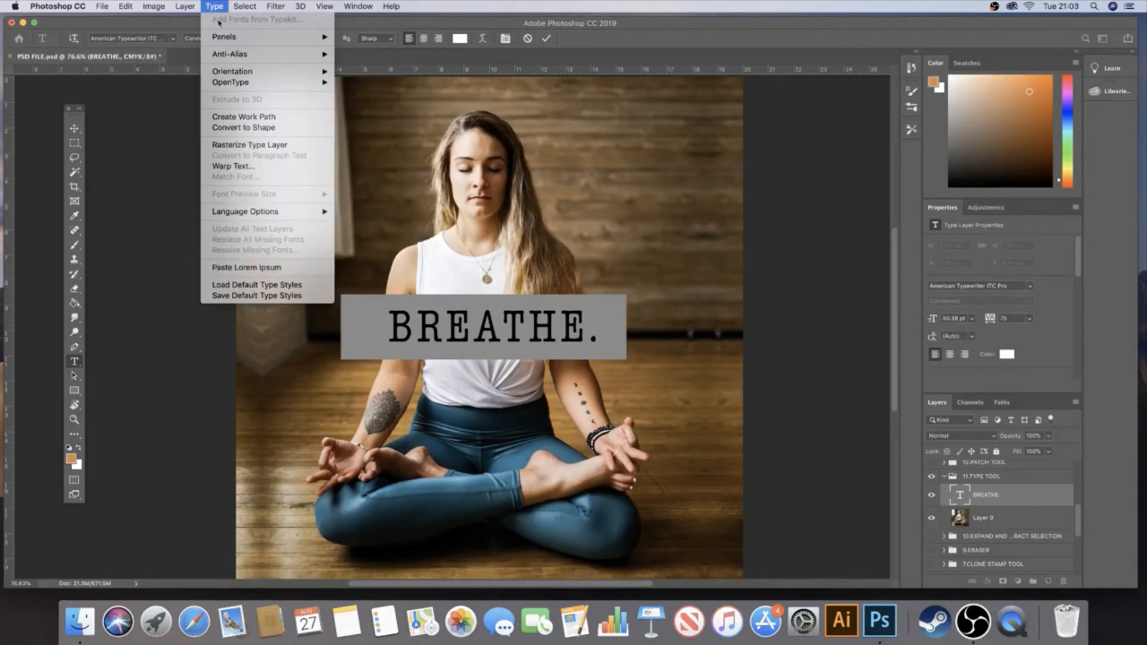
click(436, 321)
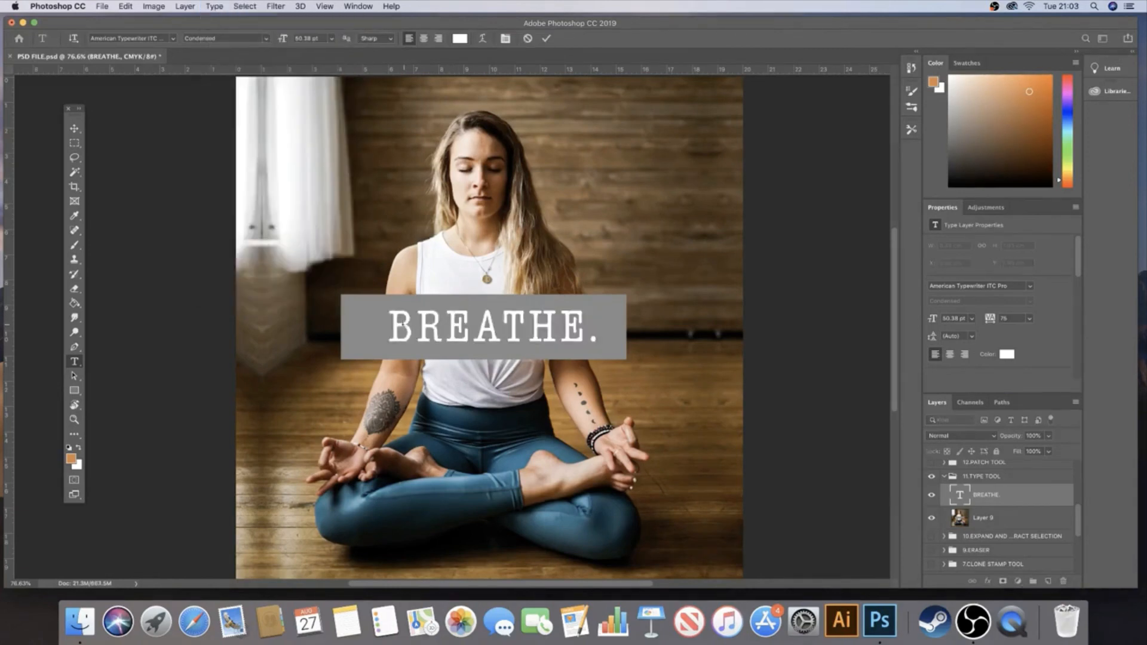
drag(390, 325, 593, 317)
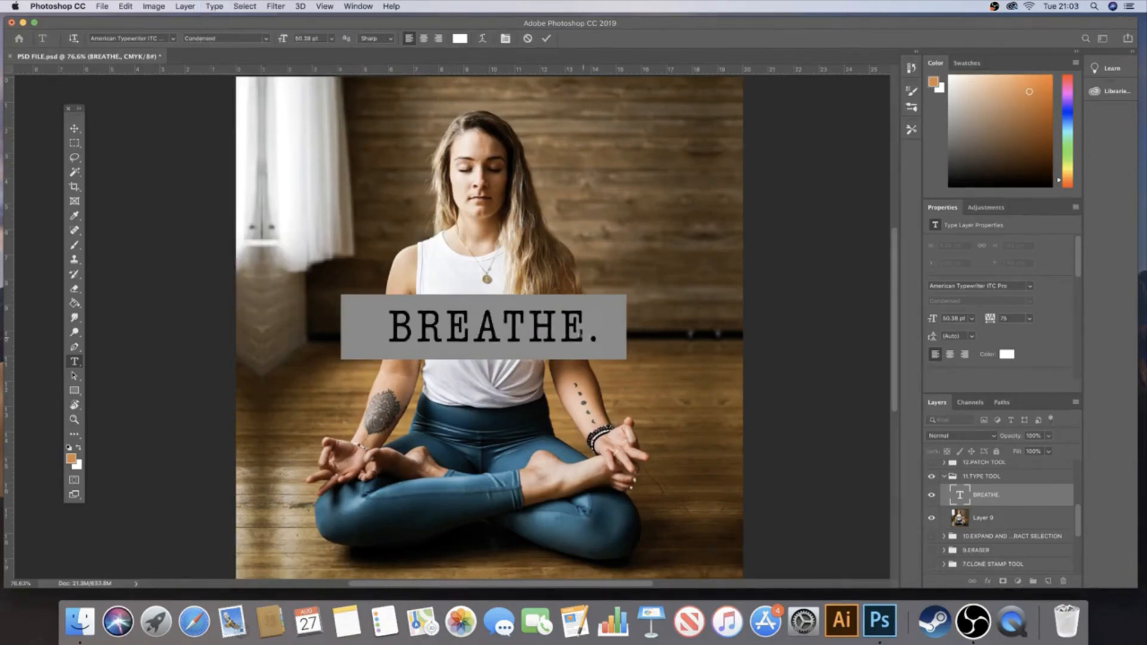
click(160, 6)
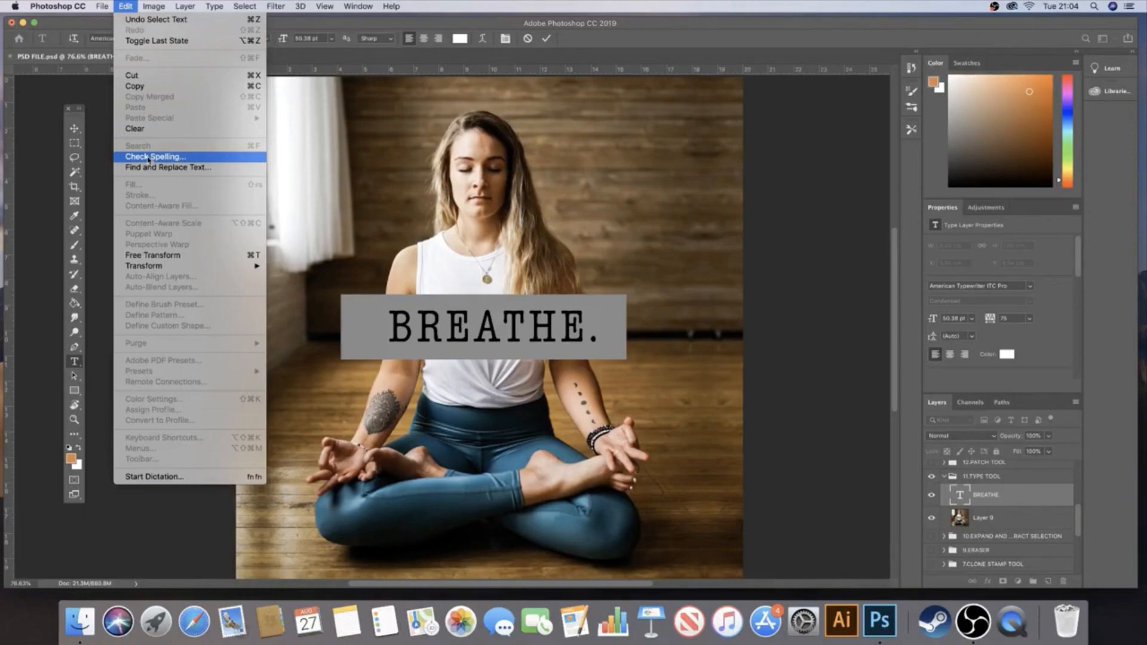
click(127, 6)
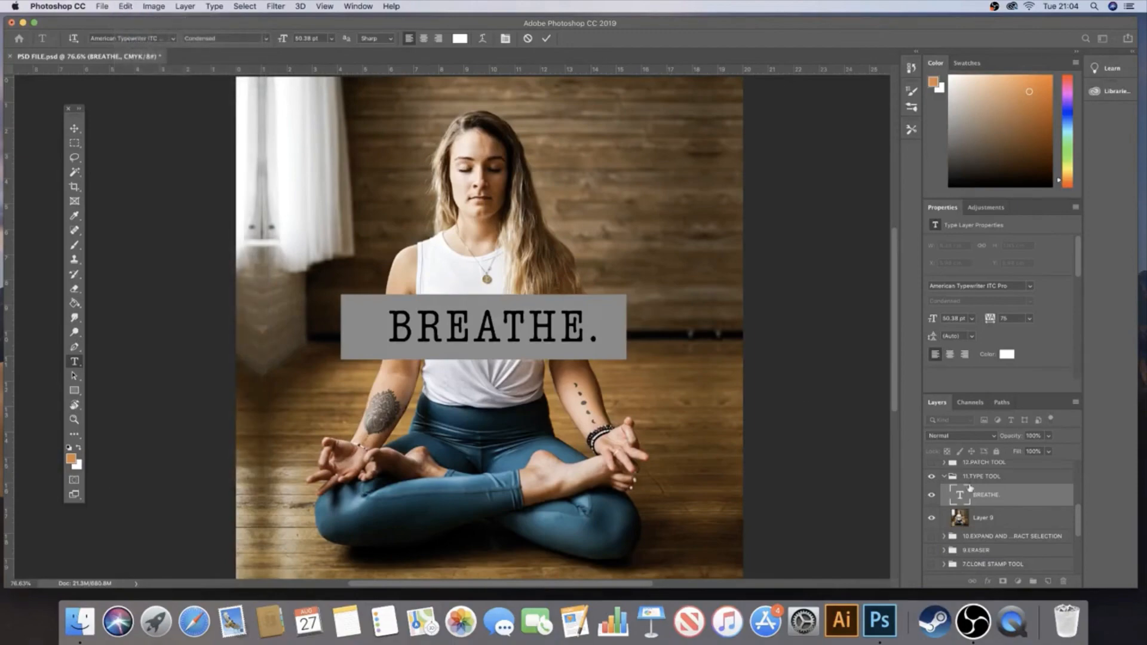